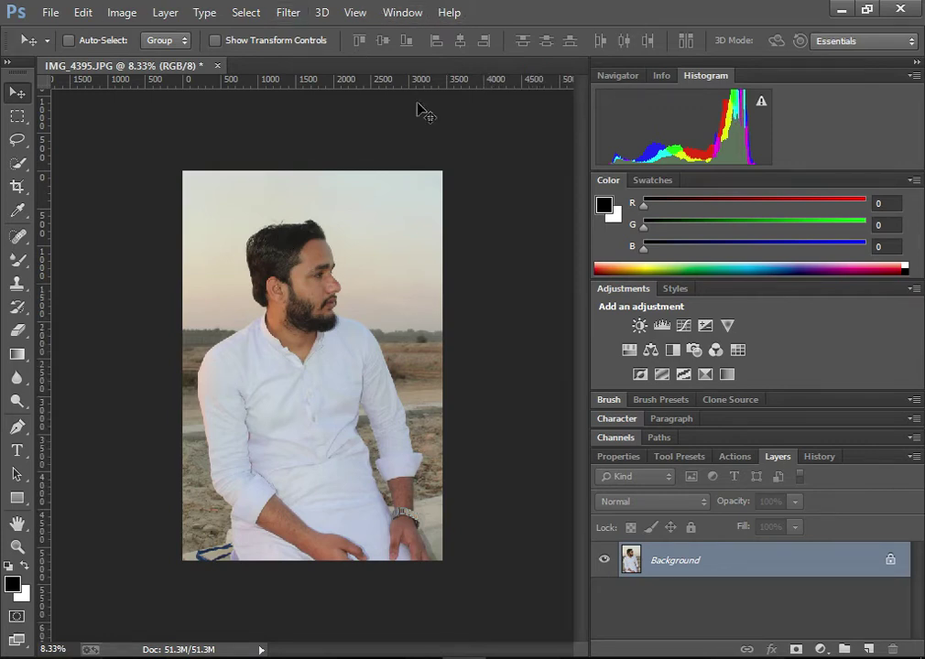
Step: Launch the Camera Raw Filter on the IMG_4395.JPG portrait from the Filter menu
left_click(305, 13)
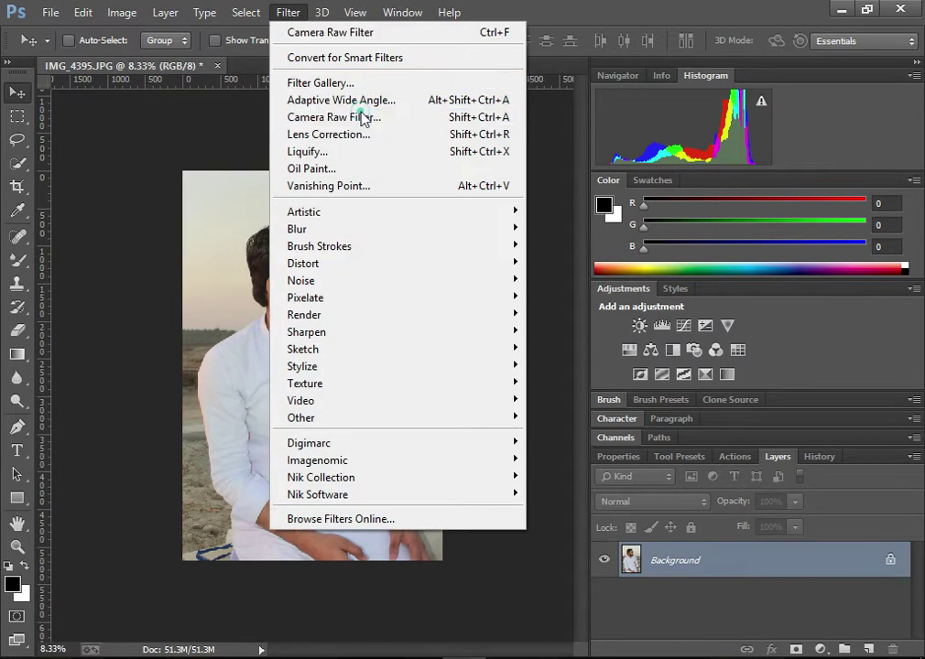
left_click(359, 117)
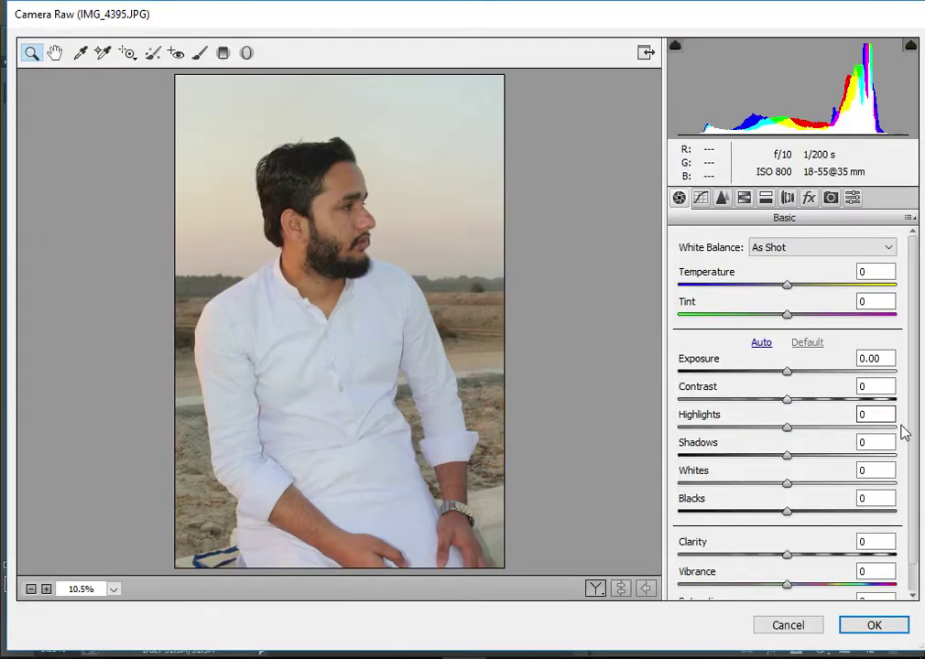
Step: In the Basic panel, set Vibrance +93, Shadows +60 and Highlights -100
left_click(886, 584)
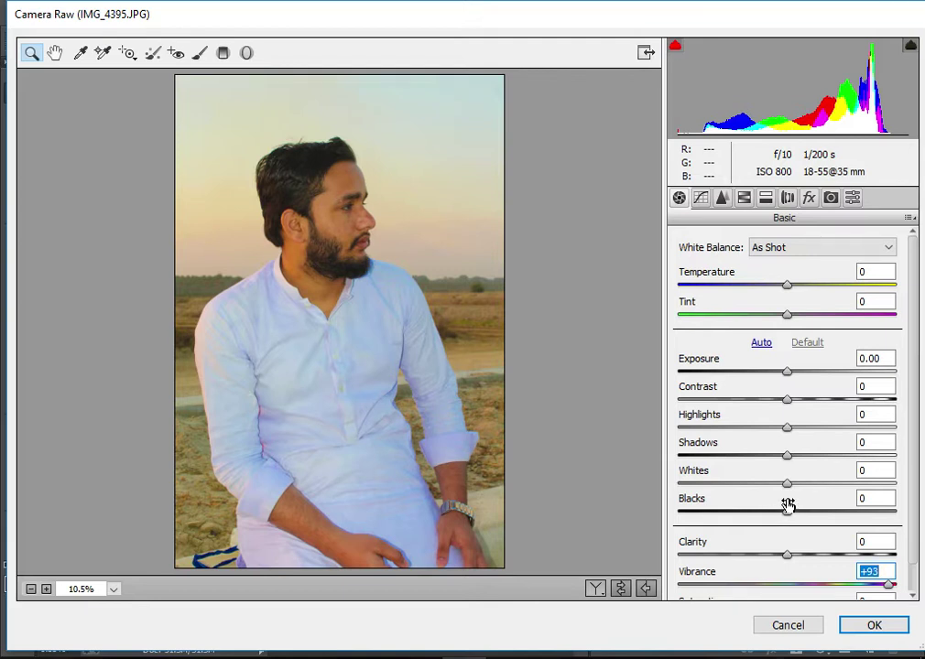
left_click(862, 456)
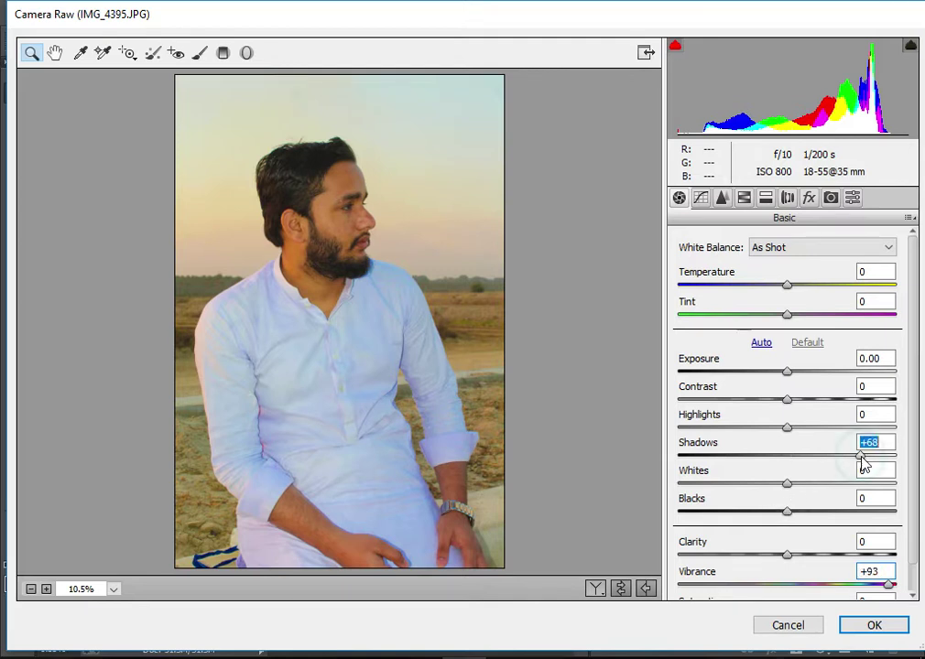
left_click_drag(861, 460, 853, 462)
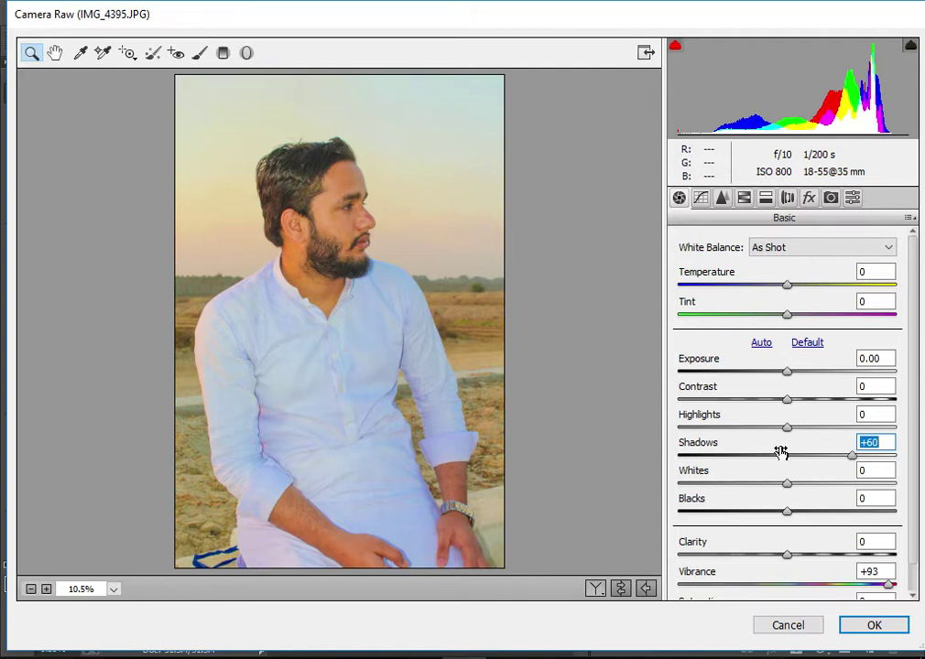
left_click_drag(719, 425, 679, 427)
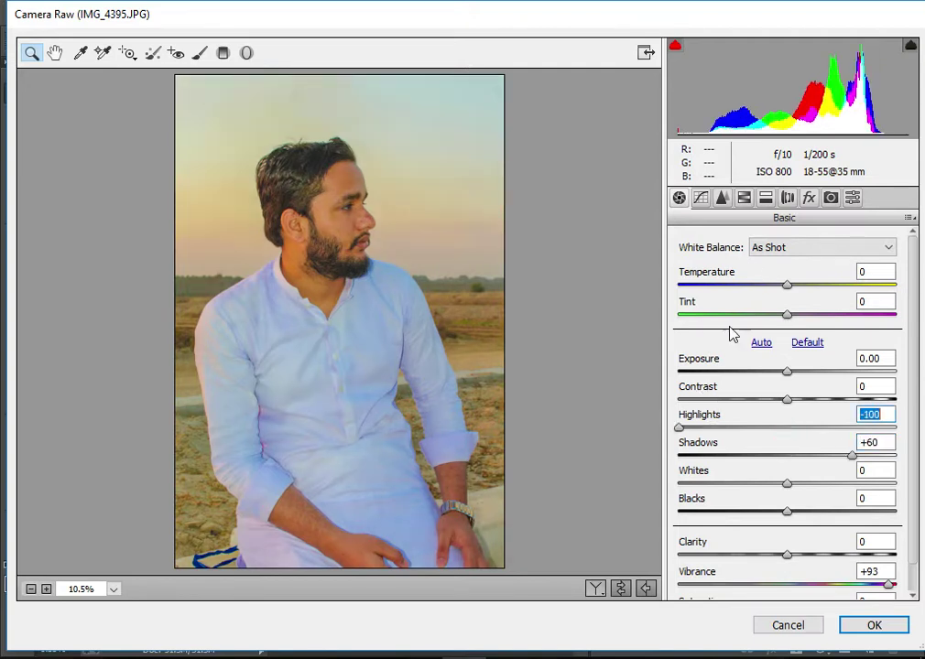
left_click(722, 198)
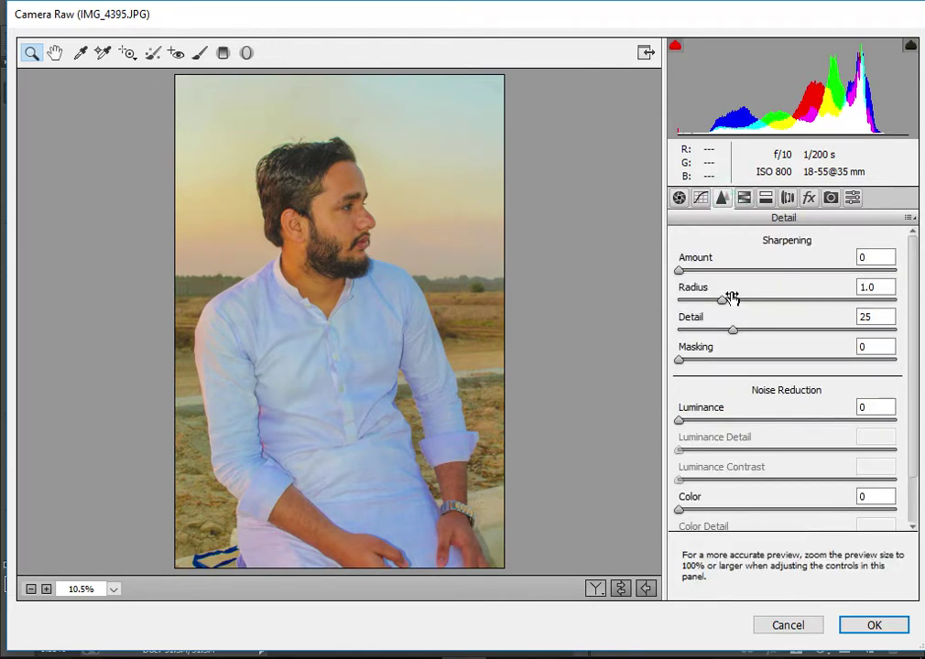
Step: Under HSL/Grayscale Saturation, set Greens -100, Yellows -100 and Oranges -25
left_click(766, 198)
left_click(744, 198)
left_click(728, 268)
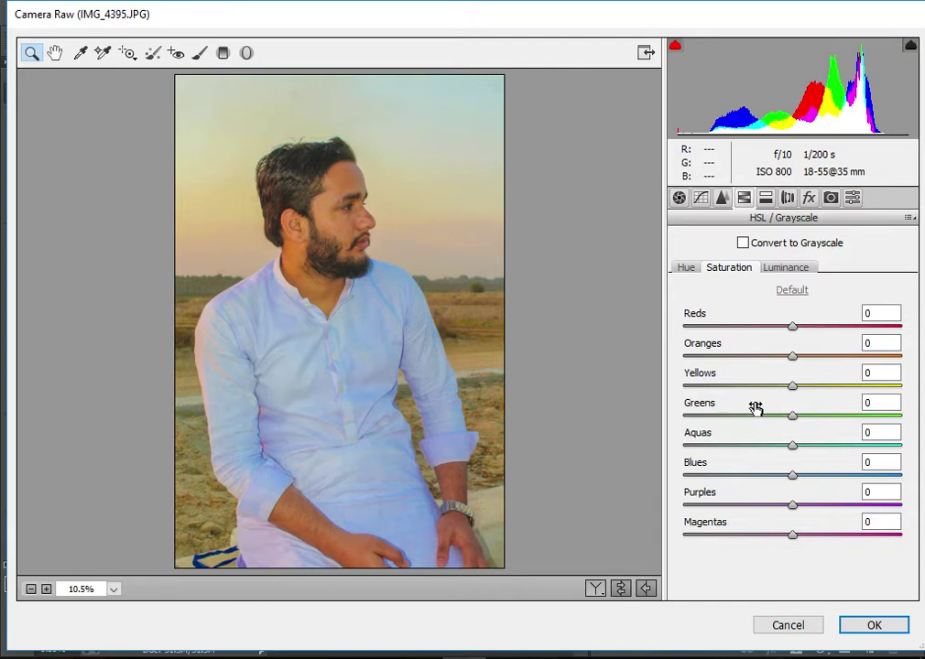
left_click(752, 407)
left_click_drag(664, 402, 623, 403)
left_click_drag(726, 377, 618, 367)
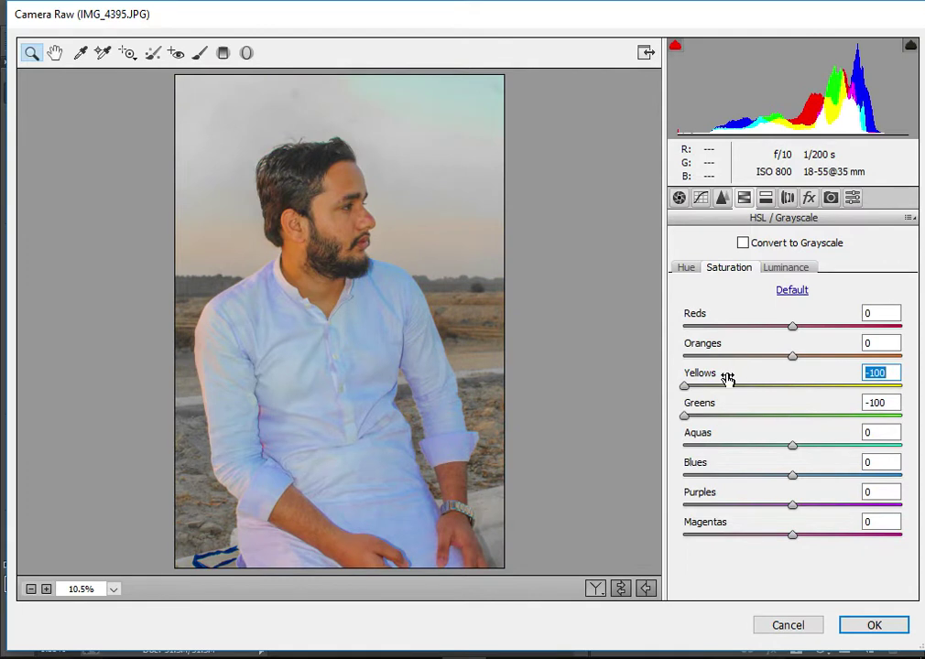
left_click_drag(777, 359, 762, 361)
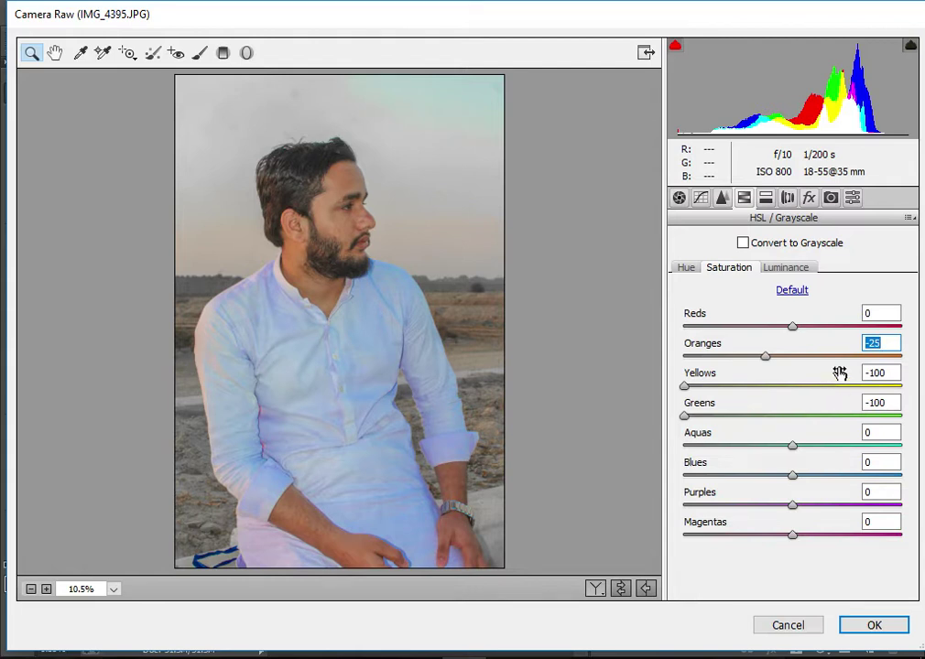
Step: Set Post Crop Vignetting to Amount -20, Midpoint 80, Feather 86, and apply Camera Raw
left_click(809, 197)
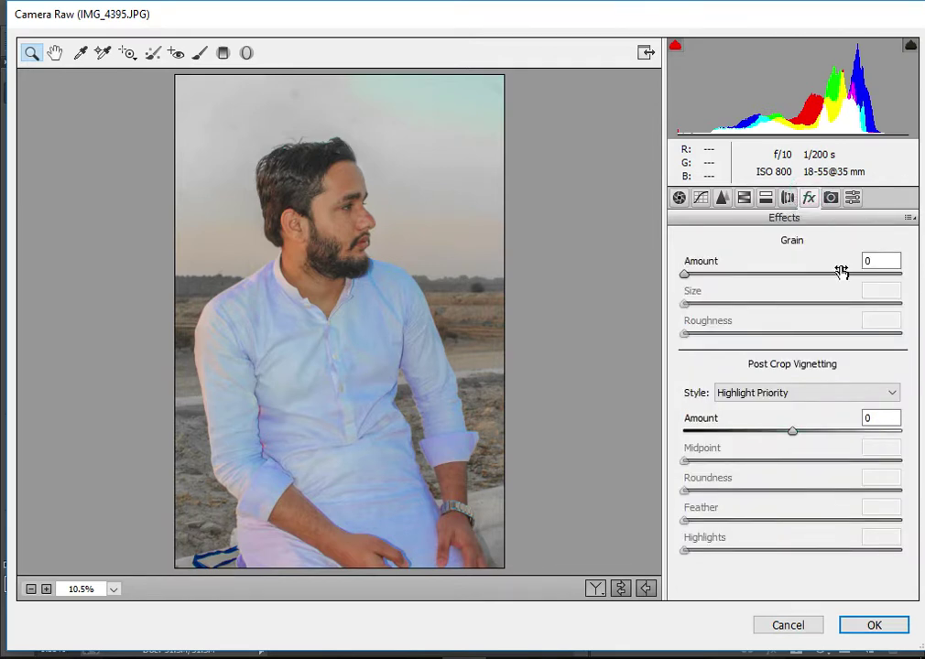
left_click_drag(780, 429, 761, 429)
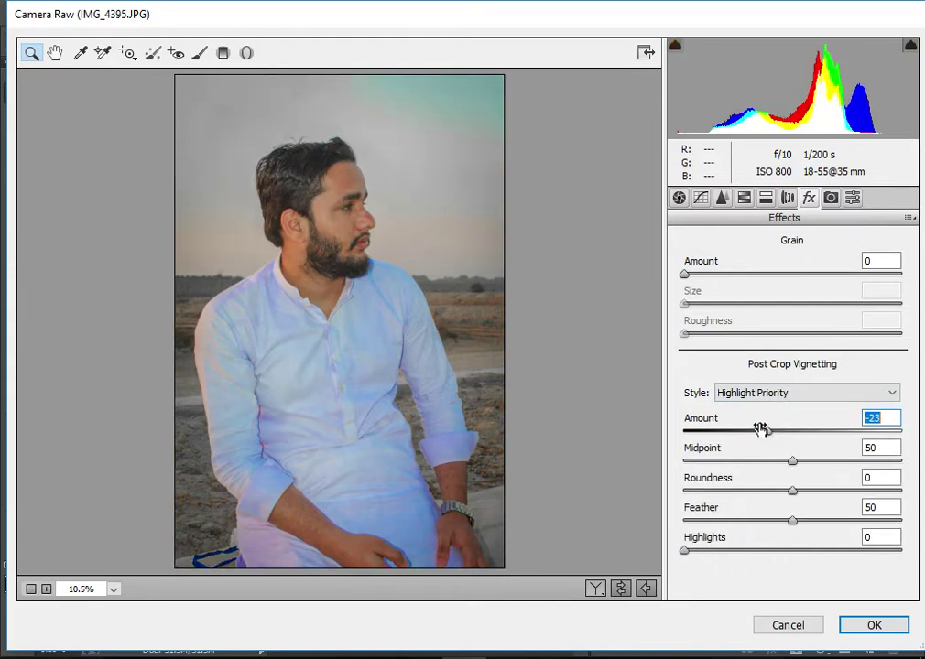
left_click_drag(761, 430, 769, 430)
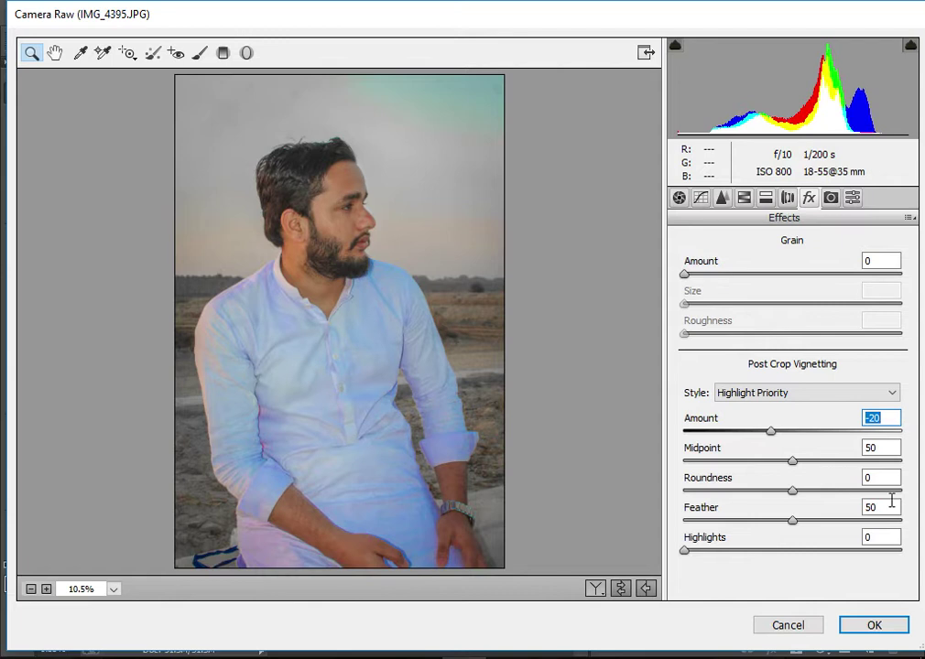
left_click_drag(833, 461, 852, 461)
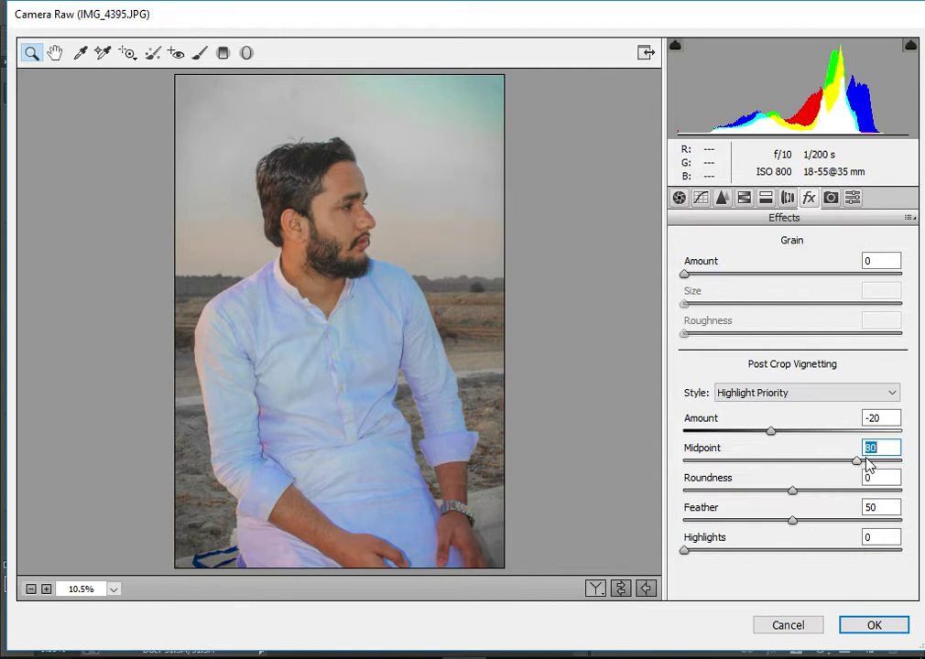
left_click(878, 520)
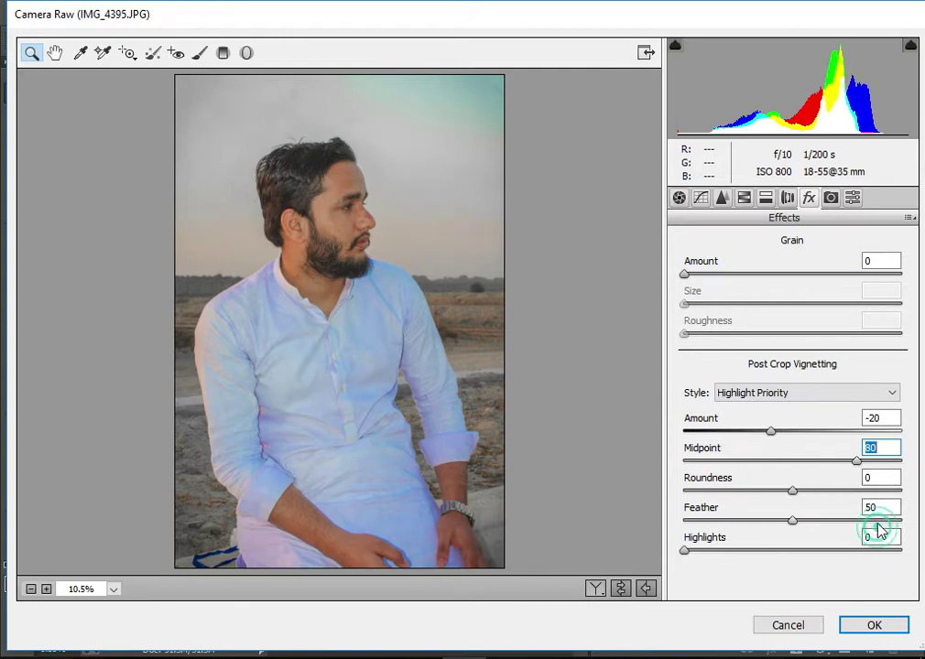
left_click_drag(878, 520, 872, 521)
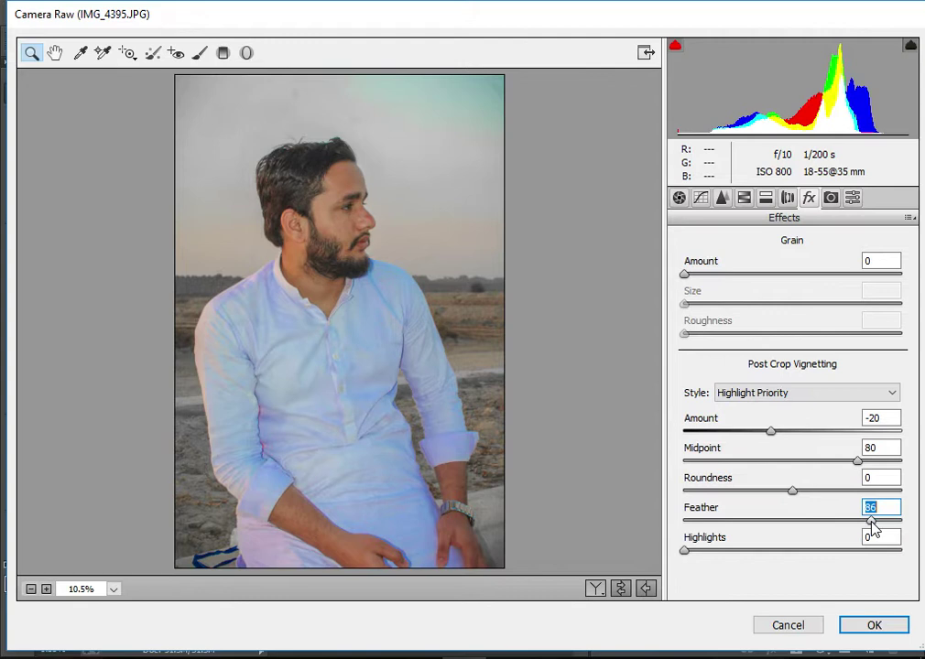
left_click(878, 622)
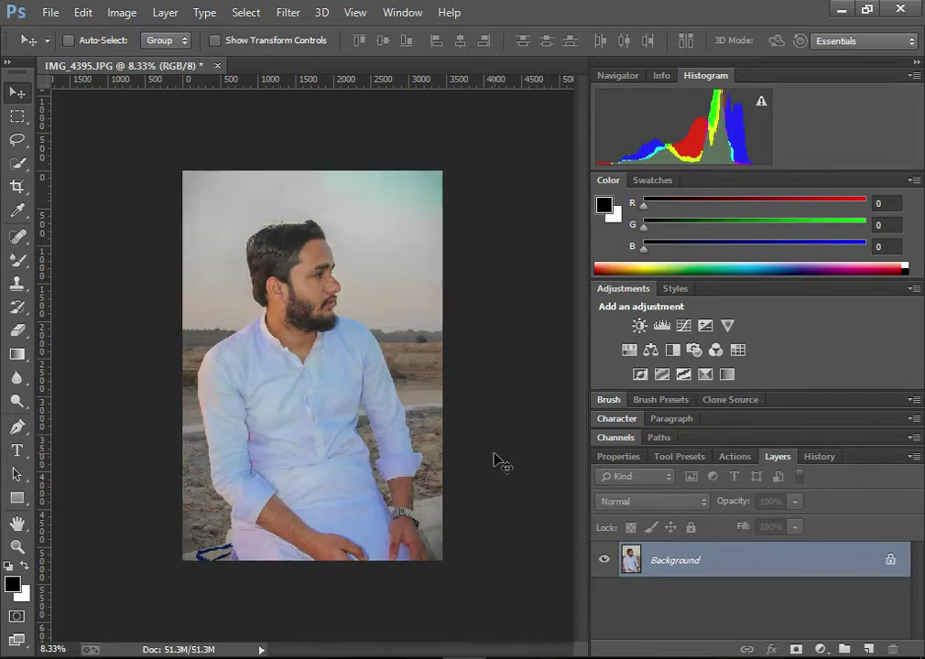
Step: Switch to the Mixer Brush Tool and zoom the portrait in to 50%
left_click_drag(16, 260, 76, 309)
left_click(76, 308)
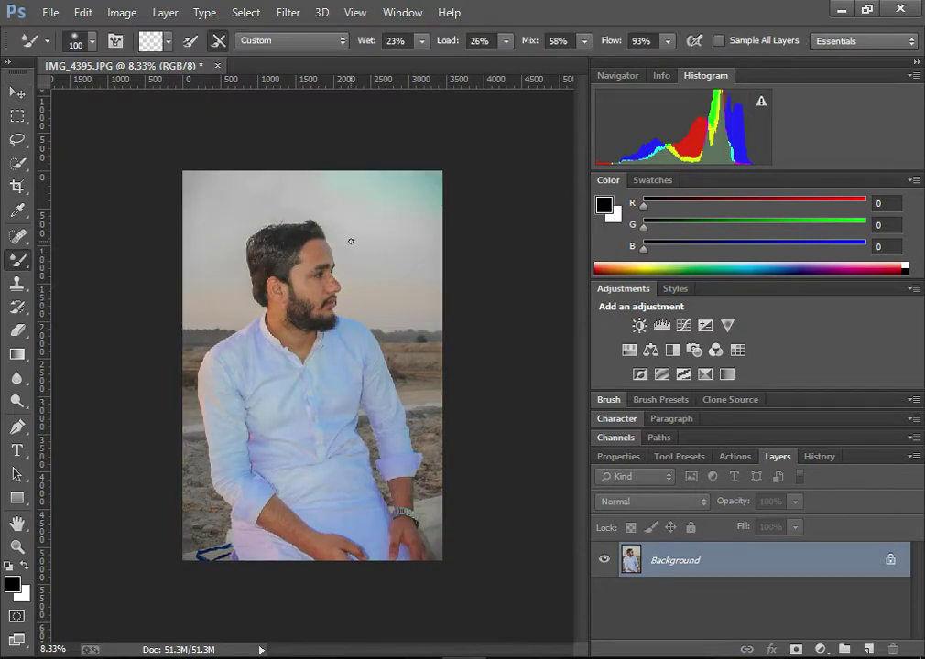
key("ctrl+plus")
key("ctrl+plus")
key("ctrl+plus")
key("ctrl+plus")
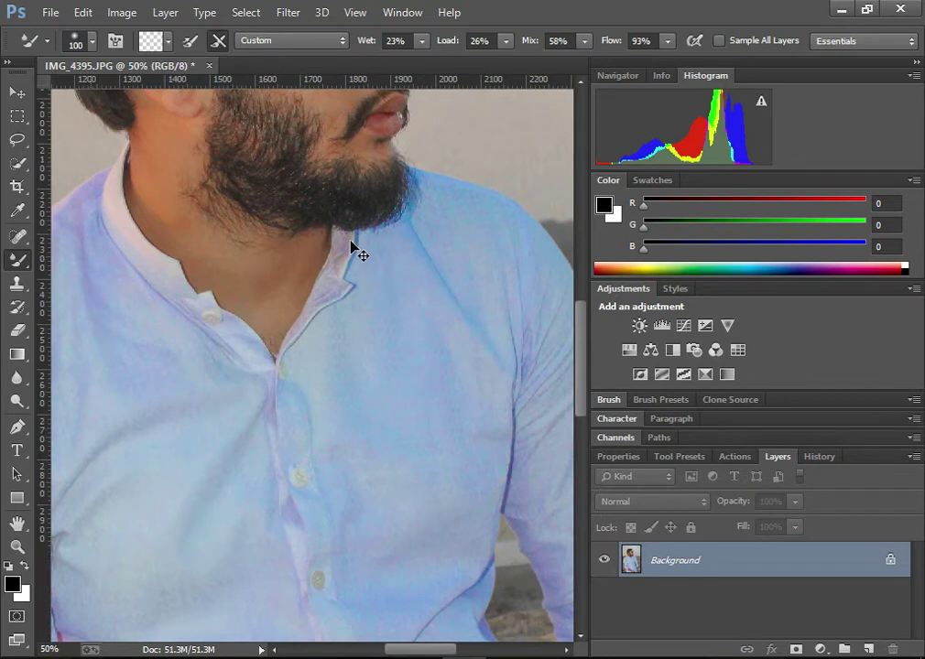
key("ctrl+plus")
scroll(304, 169, "up", 5)
scroll(382, 243, "up", 5)
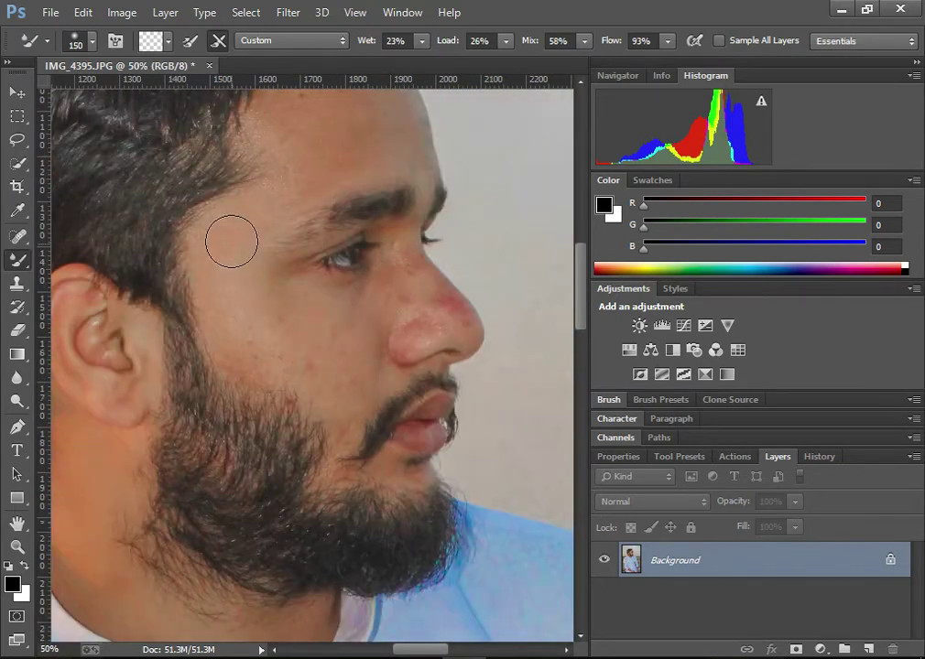
Step: Blend the skin on the cheek, at the beard edge and just below the lips
key("bracketleft")
key("bracketleft")
key("bracketleft")
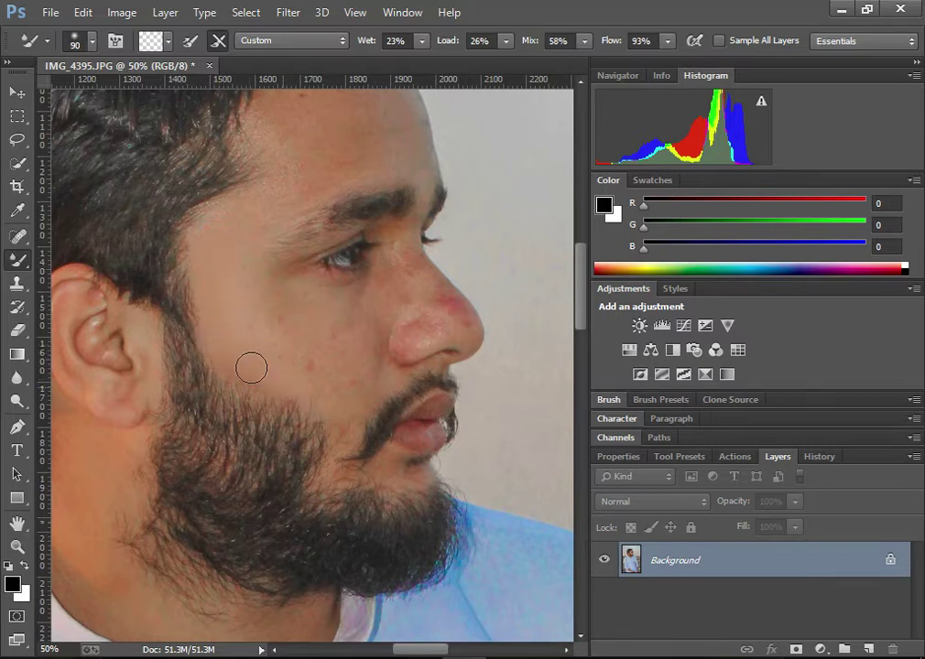
left_click(338, 400)
key("bracketright")
left_click(281, 383)
key("bracketleft")
key("bracketleft")
left_click(328, 494)
left_click(389, 451)
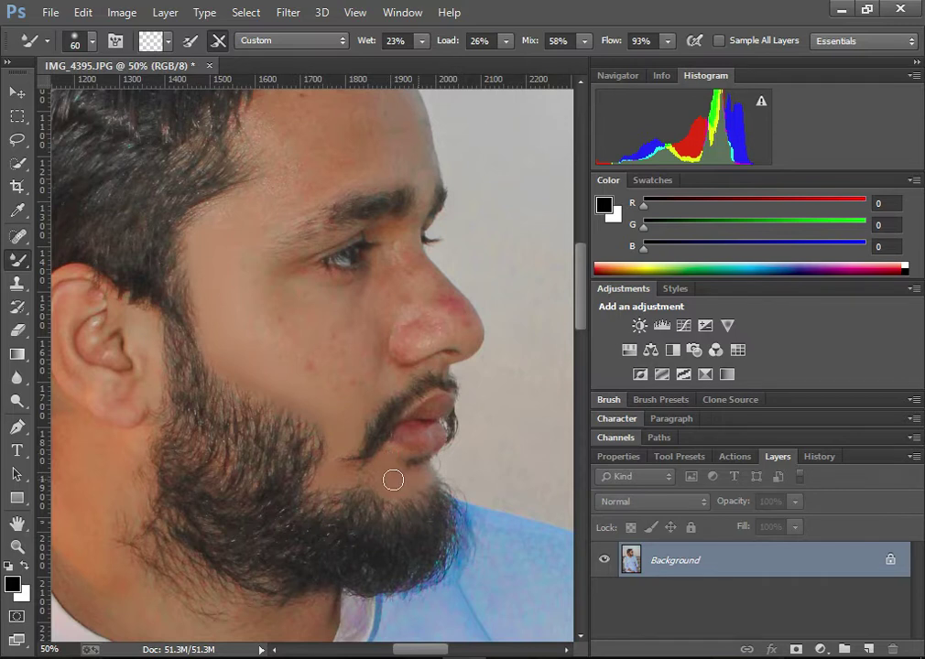
Step: With a larger brush, smooth the skin from the cheek up to the temple
scroll(305, 382, "up", 2)
key("bracketright")
key("bracketright")
key("bracketright")
key("bracketright")
key("bracketright")
left_click(217, 265)
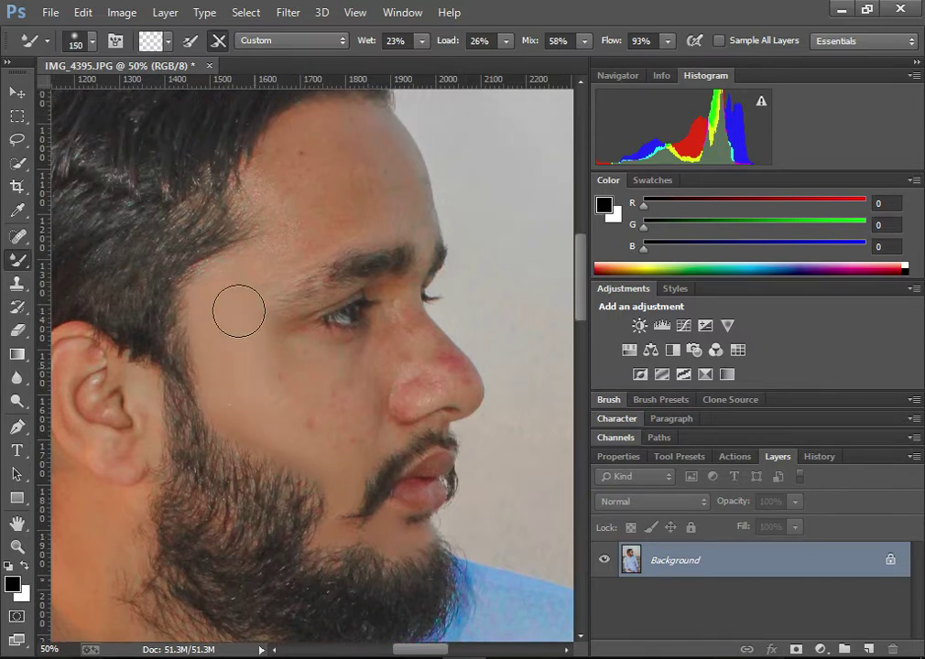
key("bracketleft")
left_click_drag(212, 289, 291, 212)
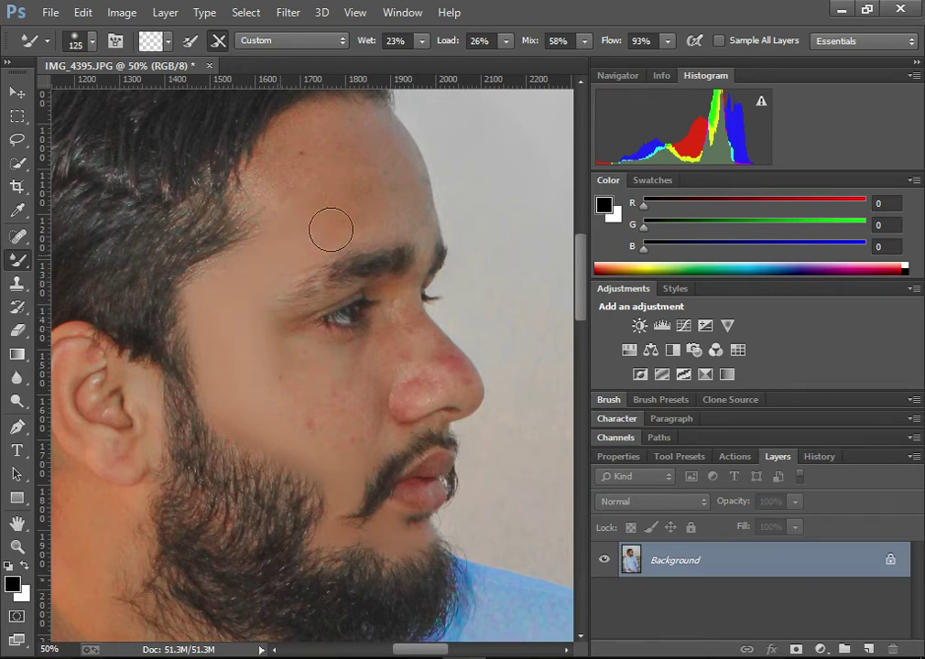
Step: Smooth the forehead skin, undoing the stroke that smeared past its outline
scroll(291, 213, "up", 3)
key("bracketright")
key("bracketright")
mouse_move(289, 233)
left_mouse_down()
mouse_move(309, 289)
mouse_move(359, 217)
mouse_move(324, 289)
mouse_move(383, 295)
mouse_move(274, 349)
left_mouse_up()
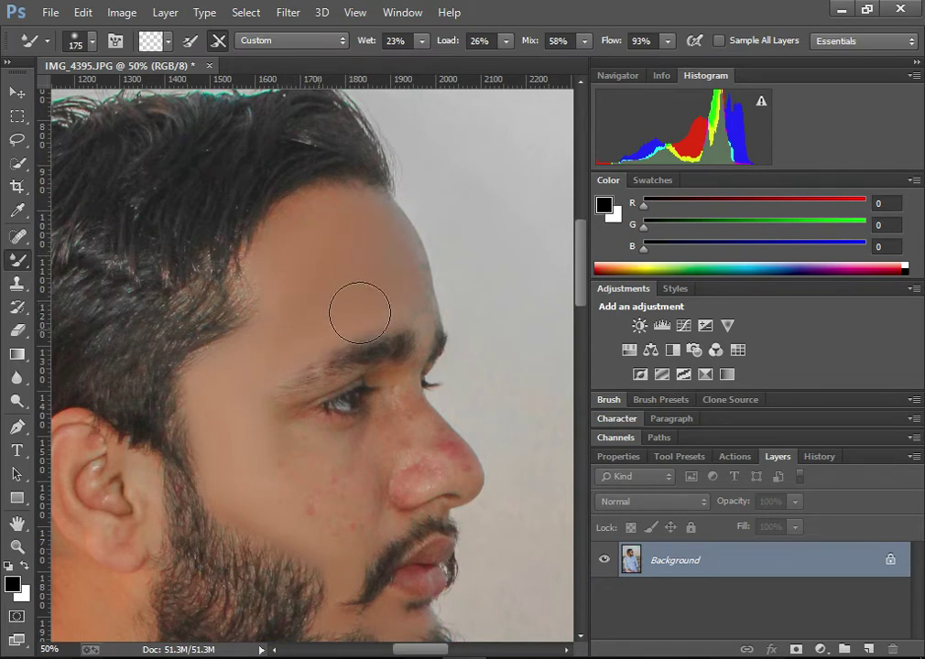
key("bracketleft")
key("bracketleft")
key("bracketleft")
mouse_move(378, 214)
left_mouse_down()
mouse_move(405, 301)
mouse_move(418, 271)
left_mouse_up()
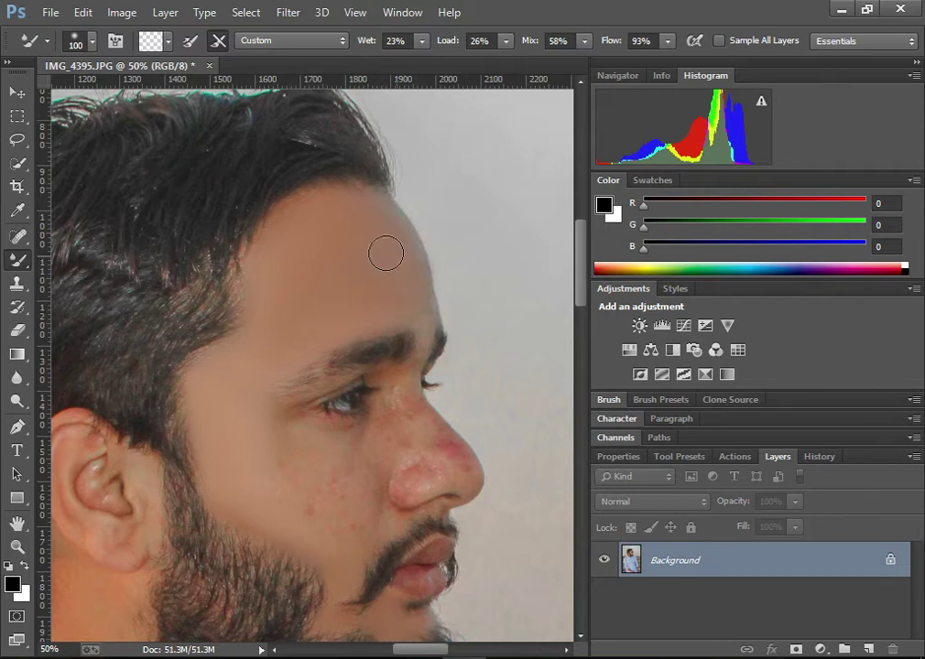
left_click_drag(346, 324, 457, 293)
key("ctrl+z")
Step: With a smaller brush, blend the red patch on the nose and spots near the eye
key("bracketleft")
key("bracketleft")
key("bracketleft")
key("bracketleft")
key("bracketleft")
left_click_drag(438, 444, 458, 467)
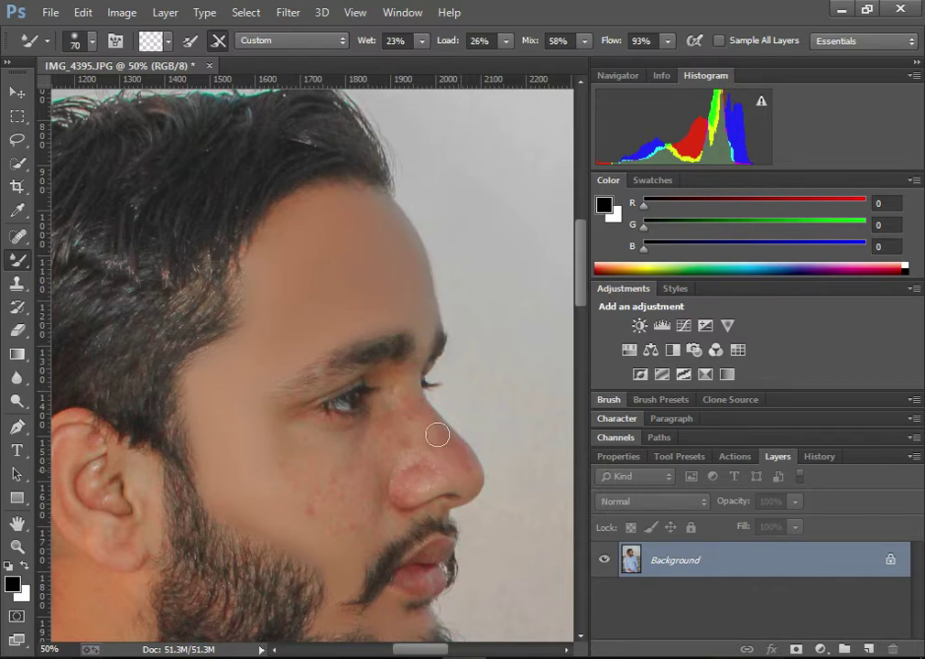
left_click(399, 383)
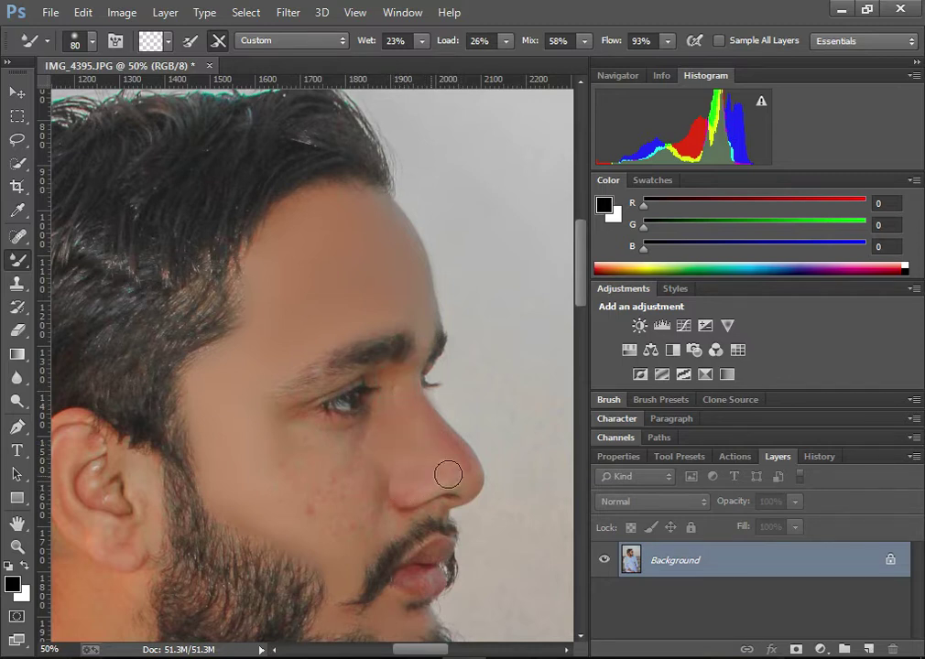
key("bracketleft")
left_click(423, 466)
key("bracketleft")
key("bracketleft")
left_click(290, 394)
left_click(355, 366)
Step: Blend the cheek skin below the eye and the blemishes on the cheek
scroll(363, 413, "down", 3)
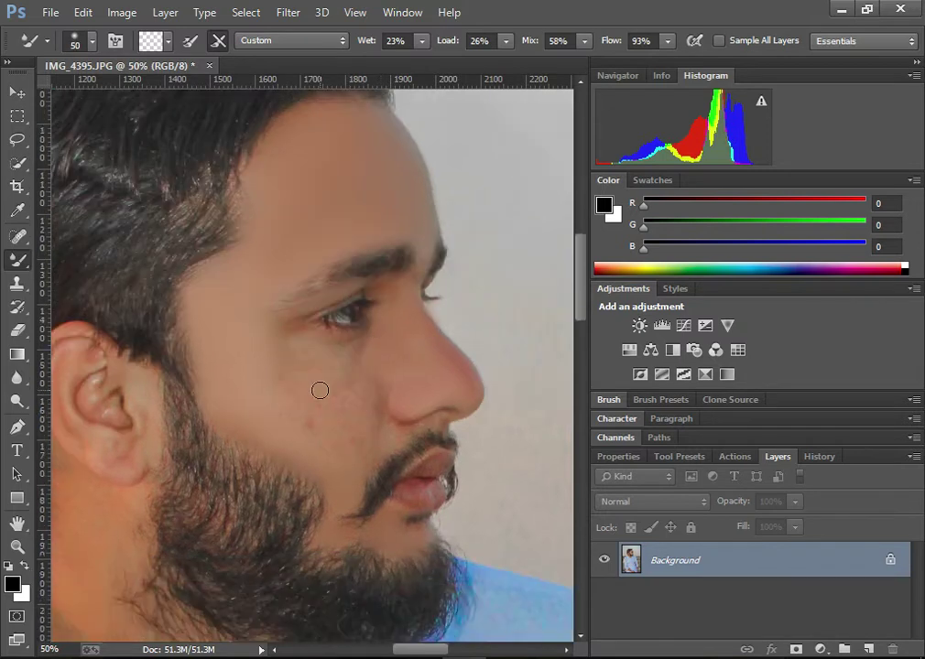
key("bracketright")
key("bracketright")
key("bracketright")
left_click(283, 367)
left_click(273, 341)
key("bracketleft")
left_click(362, 376)
left_click(320, 421)
Step: Blend the cheek, the skin beside the nose and near the upper lip
key("bracketleft")
key("bracketright")
left_click(260, 387)
left_click(370, 391)
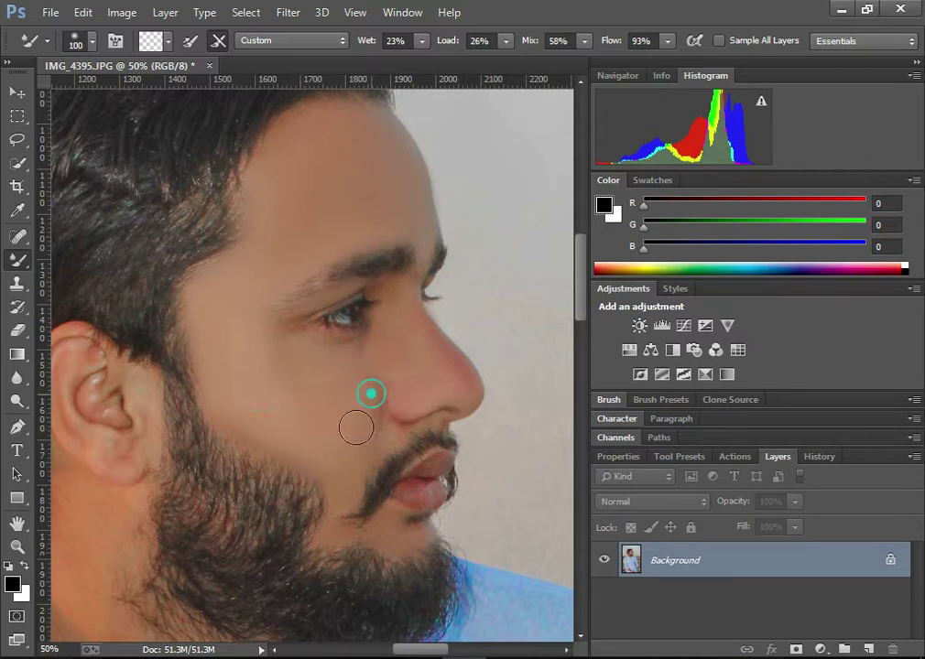
key("bracketleft")
key("bracketleft")
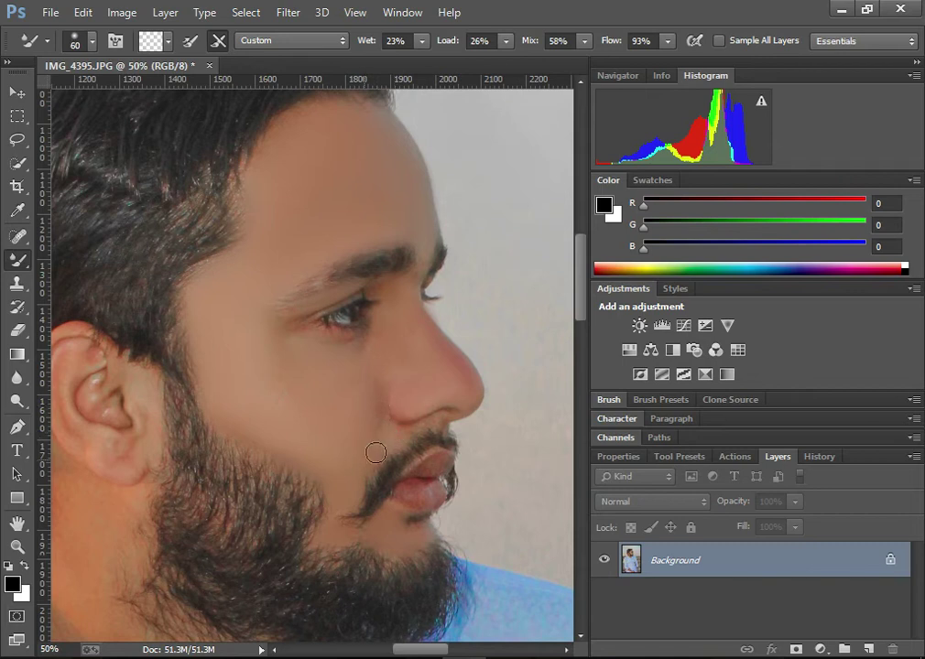
left_click(396, 431)
key("bracketright")
left_click(372, 380)
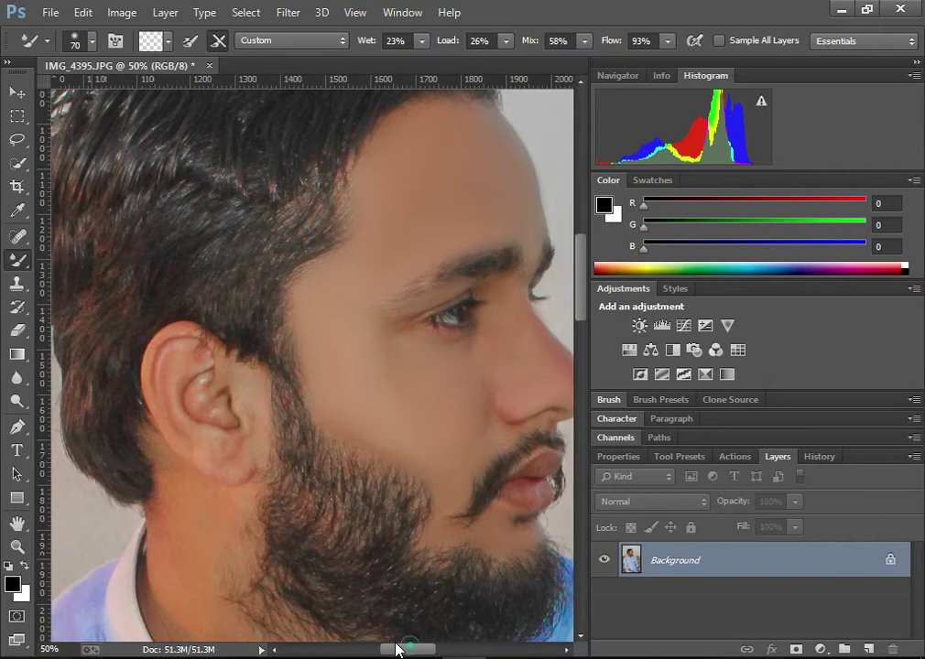
Step: Smooth the ear lobe, the top and inner ear, and the skin near the jaw
left_click_drag(417, 655, 401, 654)
scroll(339, 476, "down", 3)
key("bracketright")
key("bracketleft")
key("bracketleft")
left_click_drag(295, 274, 238, 262)
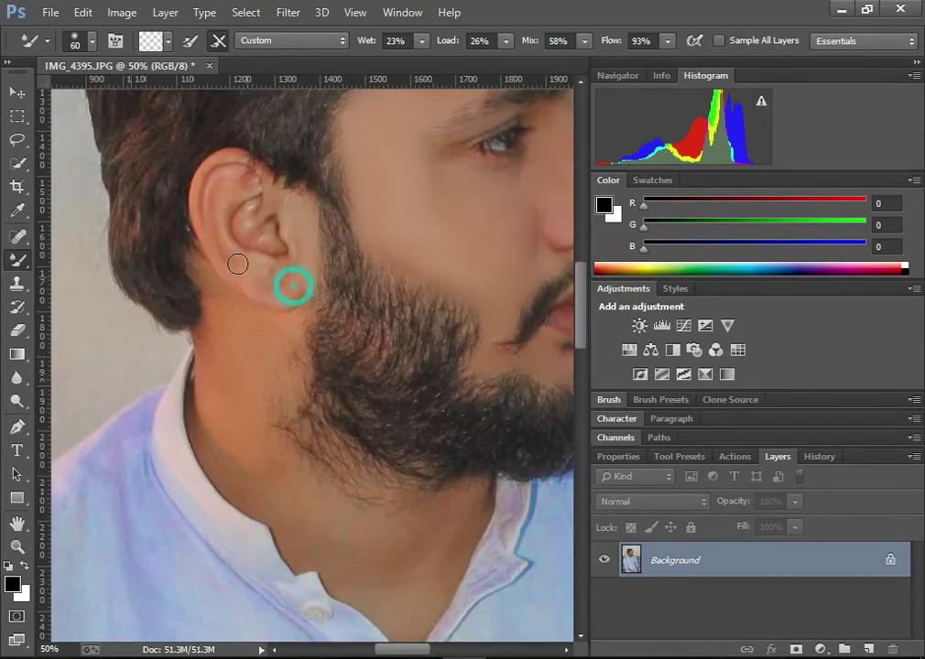
key("bracketright")
left_click_drag(223, 182, 258, 233)
left_click(223, 160)
scroll(260, 353, "down", 2)
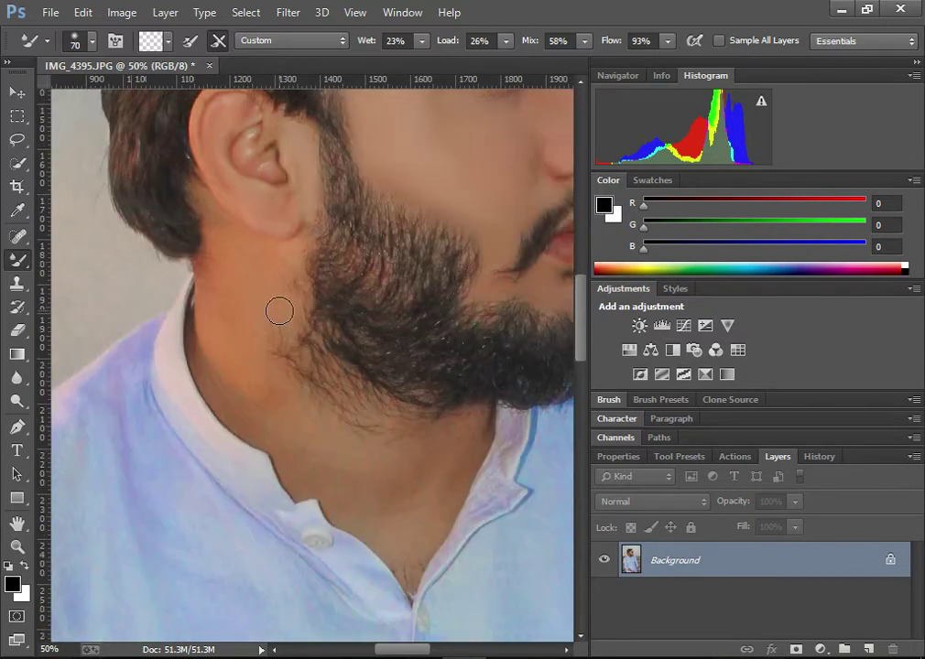
left_click(221, 244)
Step: Smooth the neck skin below the ear and beside the collar
key("bracketright")
key("bracketright")
key("bracketright")
key("bracketright")
mouse_move(250, 298)
left_mouse_down()
mouse_move(275, 320)
mouse_move(277, 302)
mouse_move(264, 360)
left_mouse_up()
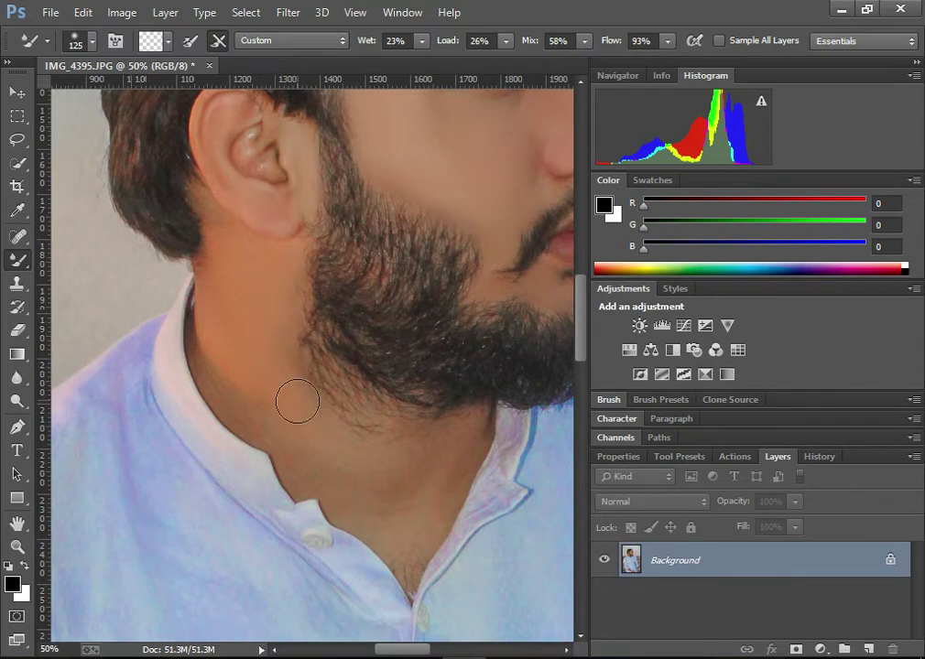
key("bracketleft")
key("bracketleft")
left_click(225, 270)
key("bracketleft")
key("bracketleft")
left_click_drag(238, 394, 209, 378)
scroll(238, 375, "down", 3)
key("bracketright")
key("bracketright")
left_click(290, 357)
Step: Smooth the lower neck above the collar on both sides, then zoom back out
key("bracketright")
key("bracketright")
left_click(419, 357)
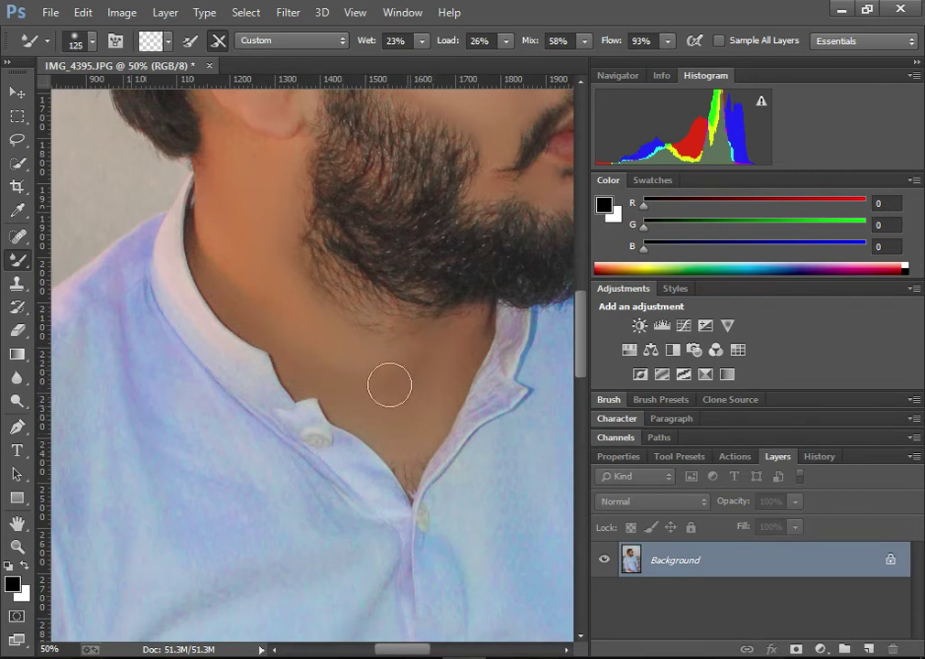
key("bracketleft")
left_click(284, 346)
left_click(380, 327)
key("bracketleft")
left_click(457, 322)
left_click(465, 314)
scroll(473, 318, "down", 1)
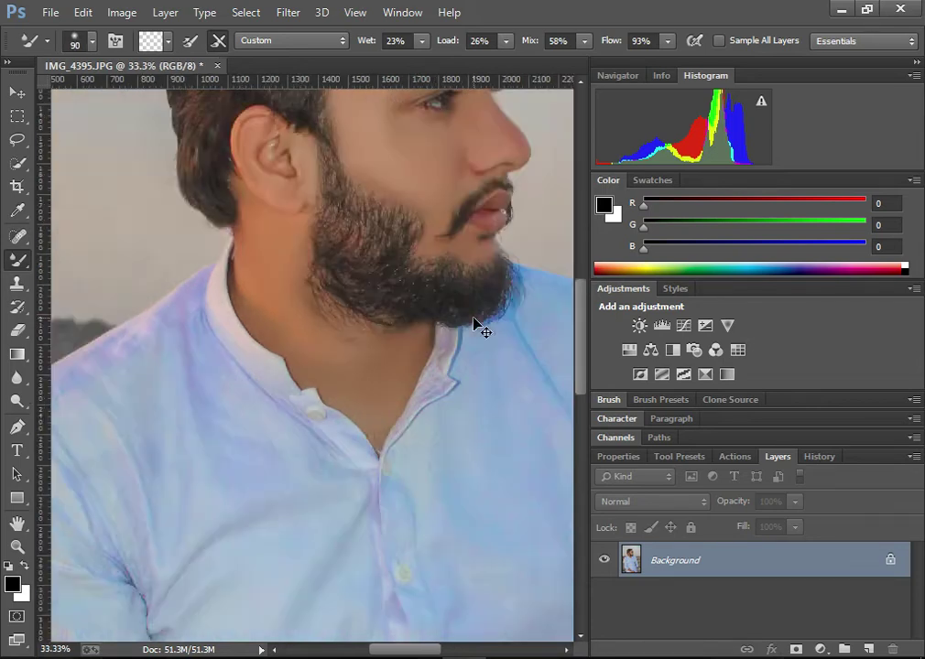
scroll(473, 319, "down", 2)
scroll(473, 318, "down", 1)
scroll(474, 319, "down", 1)
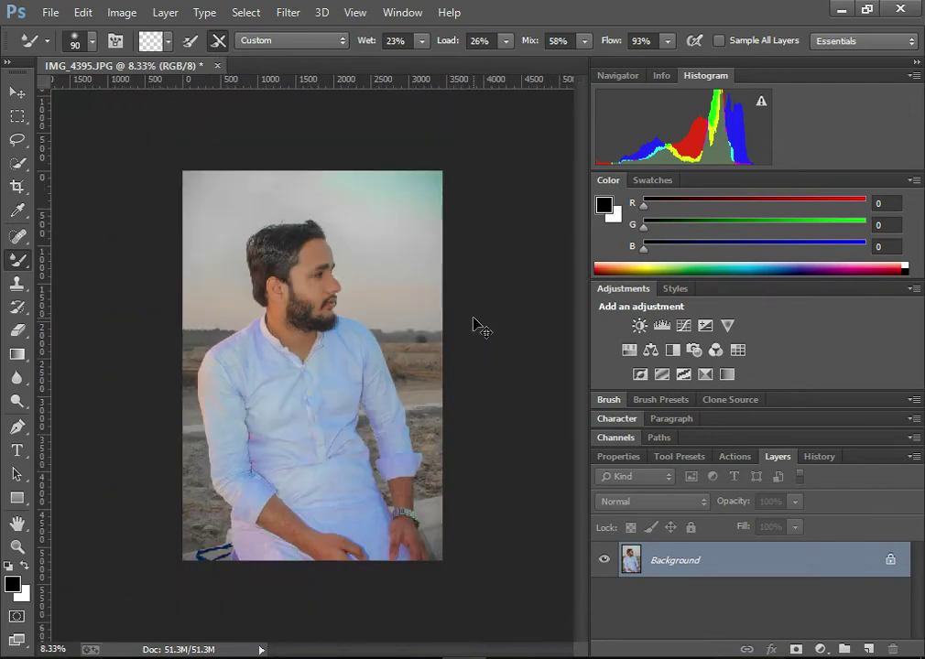
Step: In Liquify, use a larger Forward Warp brush to reshape the hair outline
key("ctrl+shift+x")
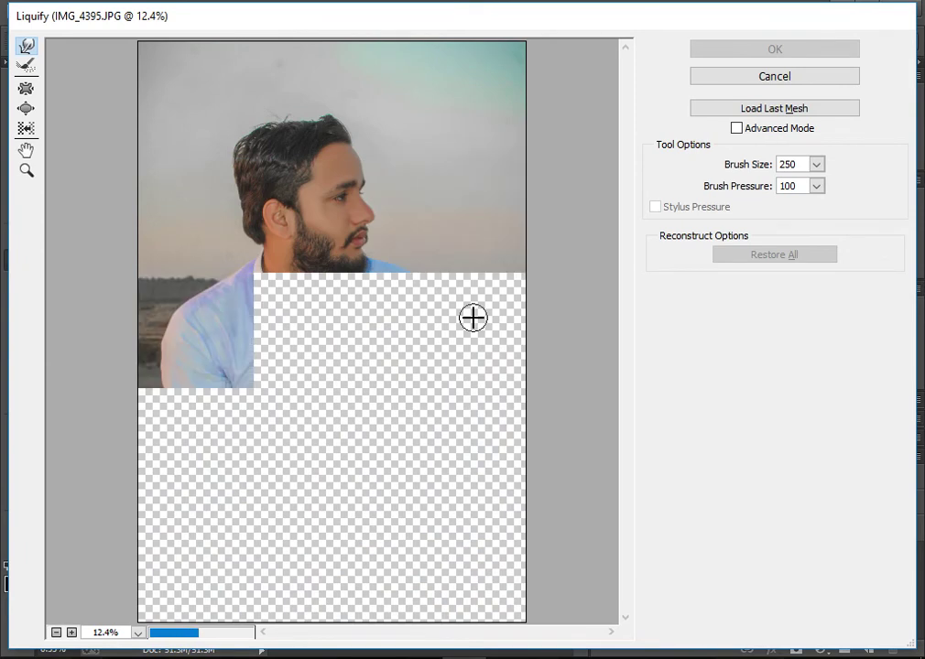
scroll(472, 318, "up", 1)
scroll(472, 317, "up", 1)
scroll(467, 313, "up", 3)
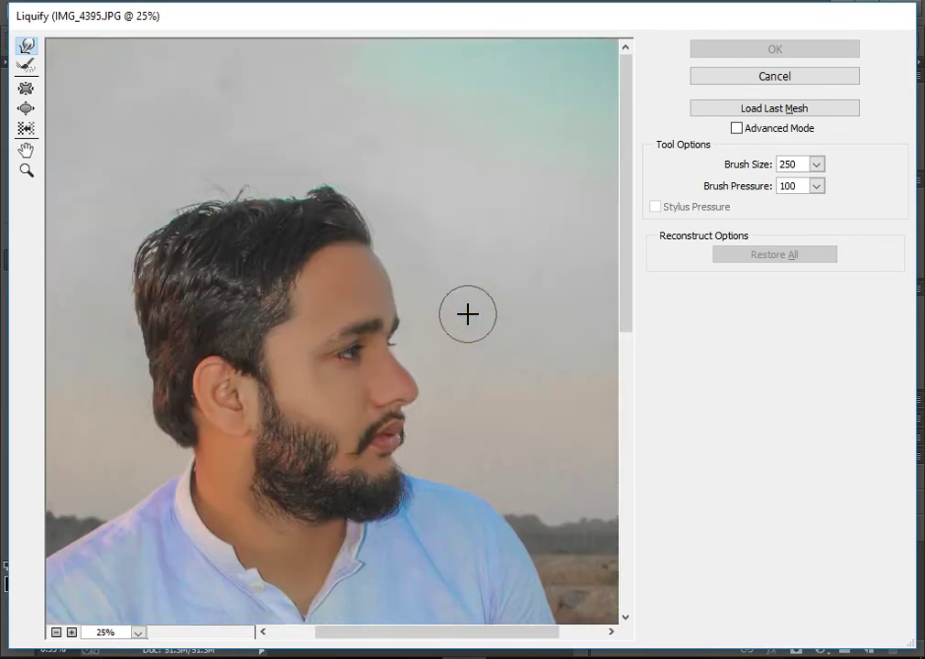
key("bracketright")
key("bracketright")
key("bracketright")
mouse_move(245, 240)
left_mouse_down()
mouse_move(194, 256)
mouse_move(301, 204)
mouse_move(211, 212)
mouse_move(310, 190)
mouse_move(295, 196)
mouse_move(299, 188)
mouse_move(326, 192)
mouse_move(309, 191)
mouse_move(244, 231)
mouse_move(177, 231)
left_mouse_up()
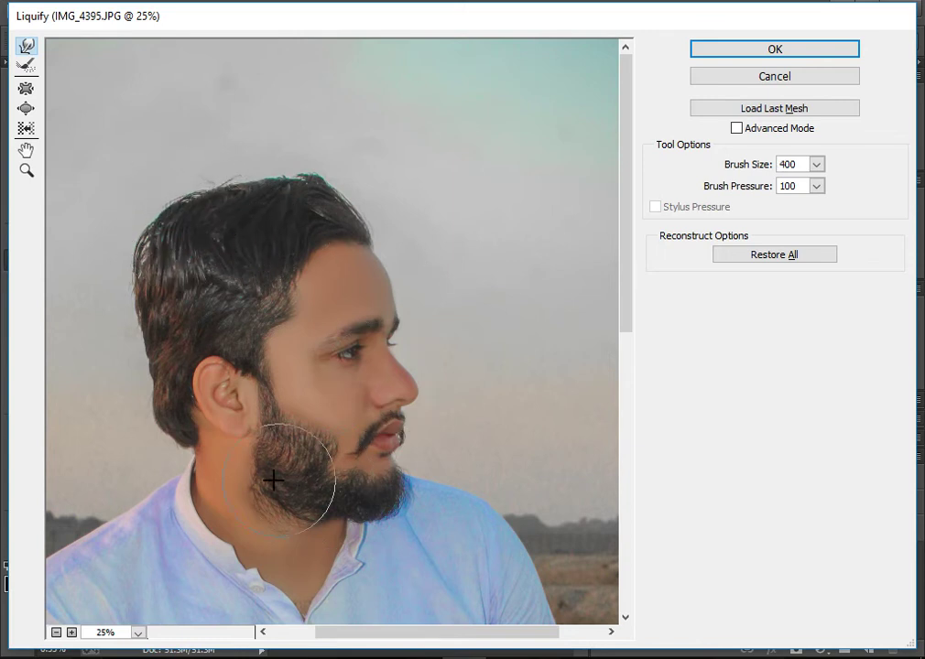
Step: Push in the beard's left and lower edges, then apply the Liquify warp
left_click_drag(275, 484, 273, 497)
key("bracketright")
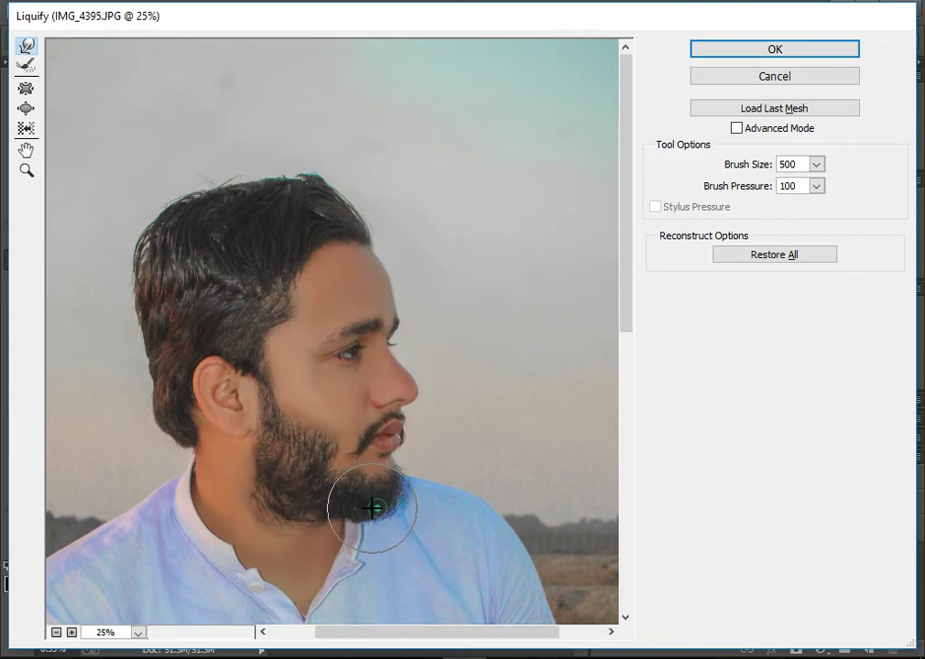
key("bracketleft")
key("bracketleft")
key("bracketleft")
left_click_drag(338, 499, 339, 504)
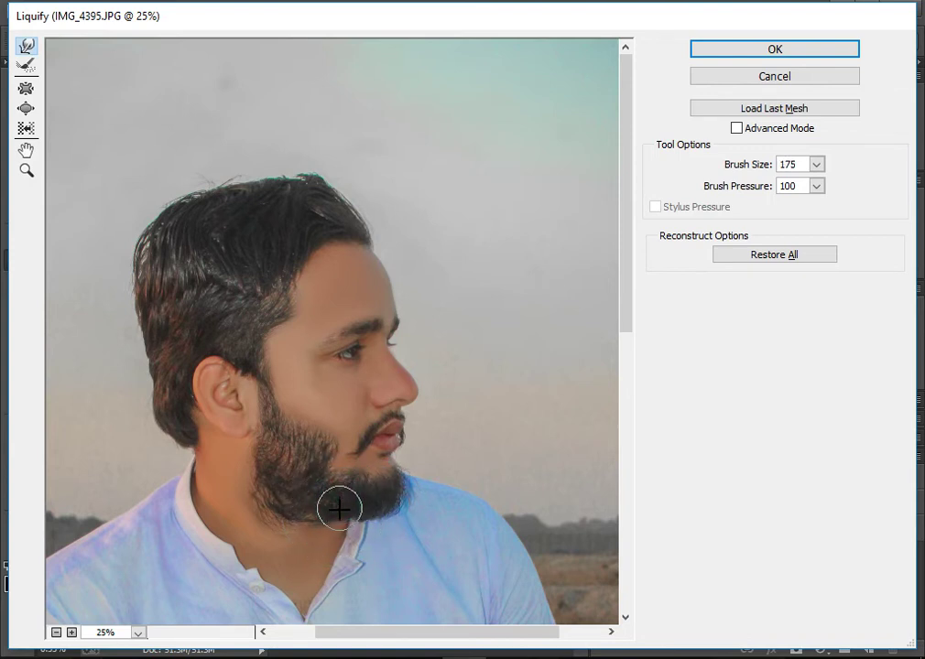
left_click(738, 48)
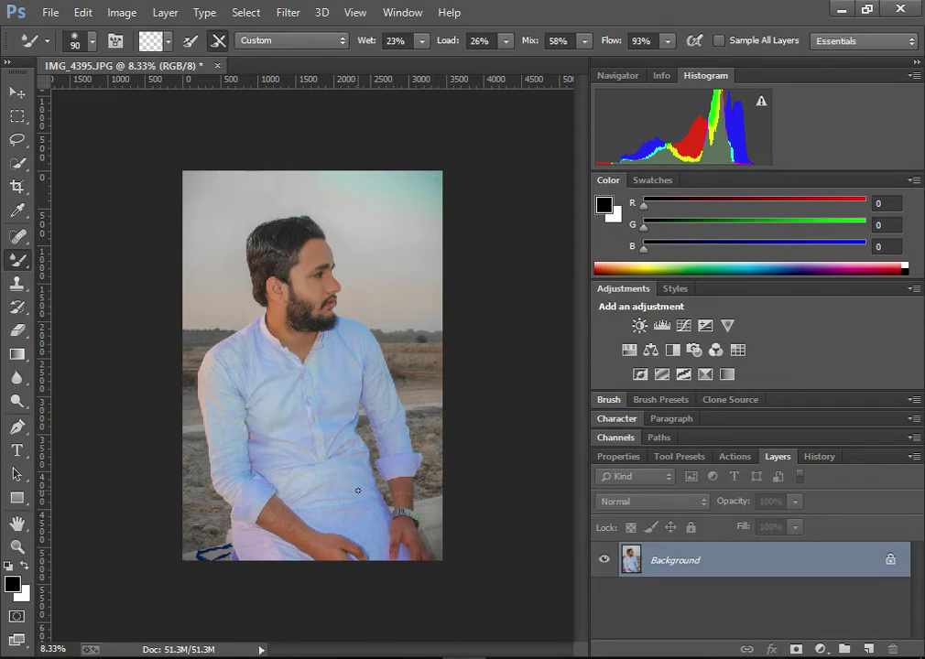
Step: Zoom to 50%, move to the forearm, and smooth the hair on the upper forearm
key("ctrl+plus")
key("ctrl+plus")
key("ctrl+plus")
key("ctrl+plus")
key("ctrl+plus")
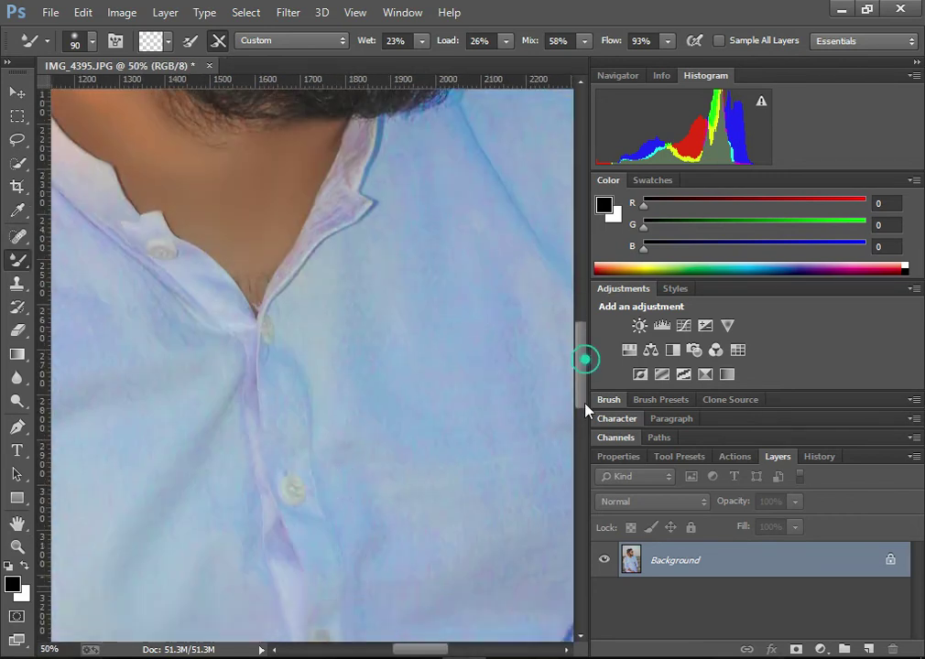
left_click_drag(584, 357, 580, 505)
left_click_drag(413, 649, 399, 651)
key("]")
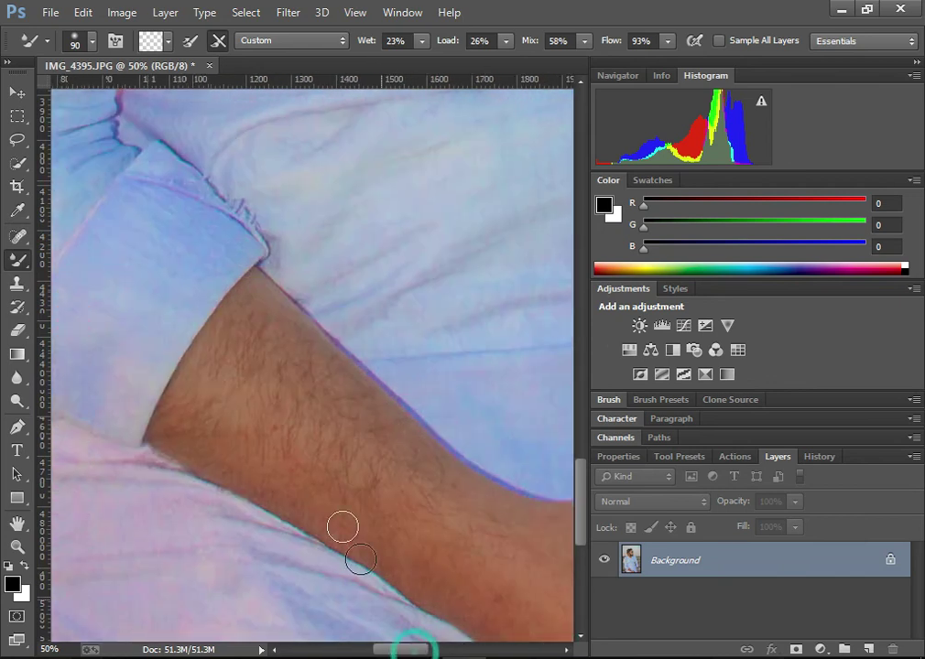
key("]")
key("]")
key("]")
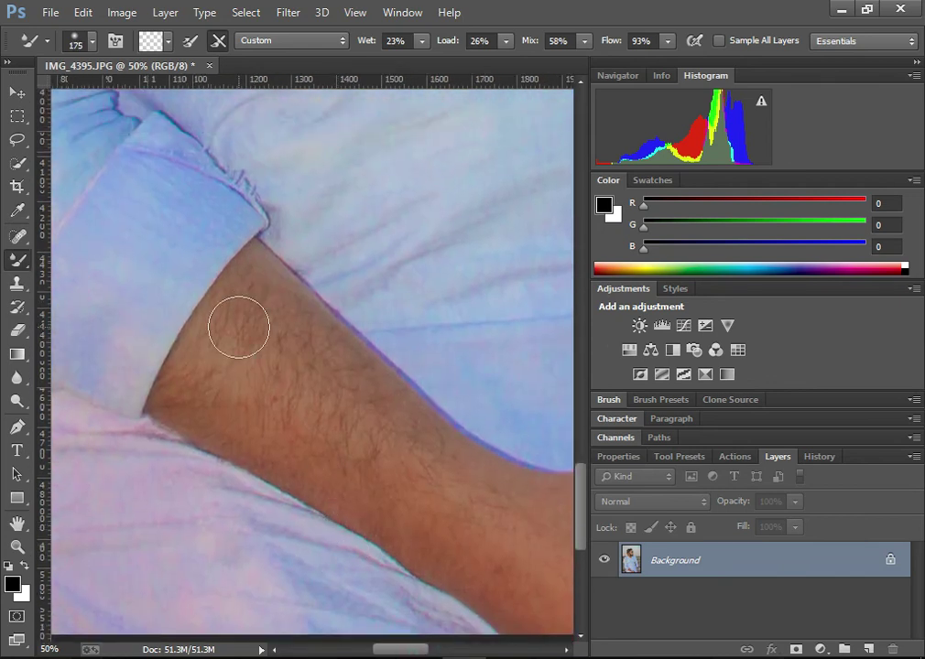
left_click_drag(278, 325, 217, 398)
key("[")
key("[")
left_click(210, 341)
Step: Smooth the remaining hair on the middle forearm and the arm next to the sleeve
key("]")
left_click_drag(286, 363, 429, 467)
mouse_move(285, 347)
left_mouse_down()
mouse_move(421, 506)
mouse_move(313, 455)
mouse_move(438, 584)
mouse_move(495, 577)
mouse_move(365, 407)
left_mouse_up()
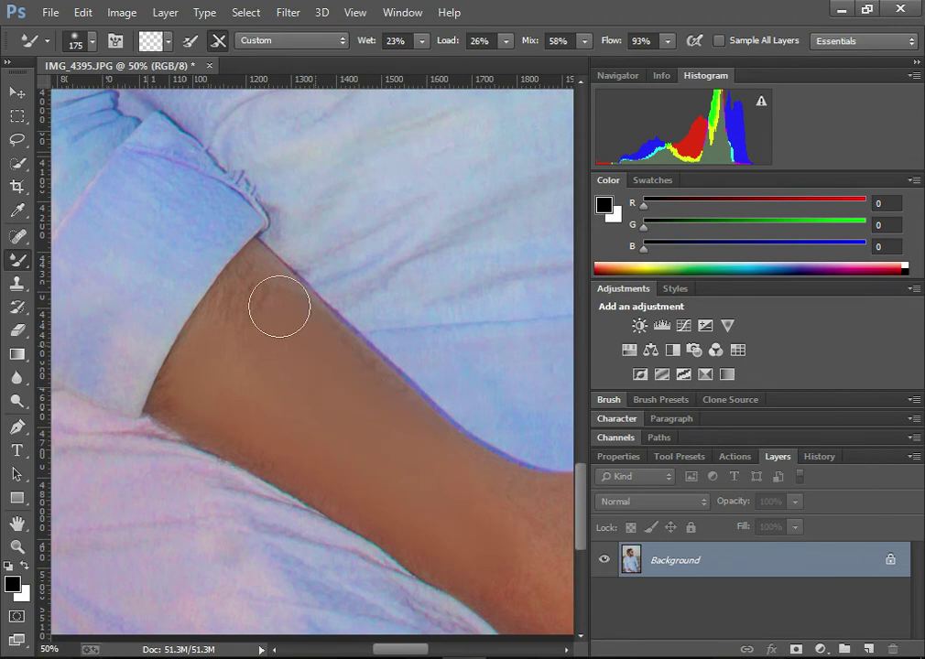
mouse_move(280, 306)
left_mouse_down()
mouse_move(206, 382)
mouse_move(249, 289)
left_mouse_up()
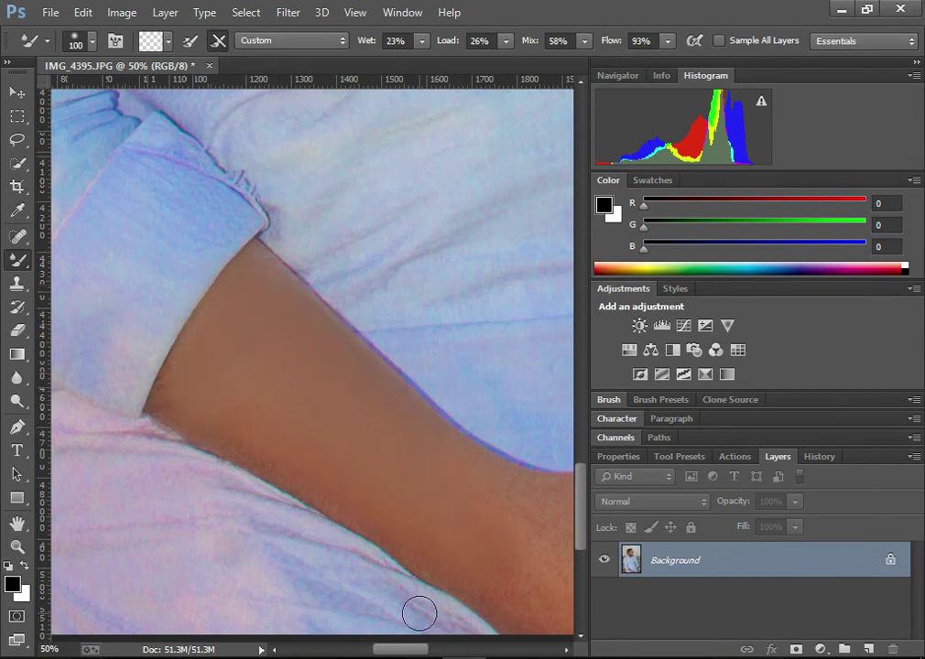
scroll(409, 645, "down", 3)
scroll(421, 622, "right", 2)
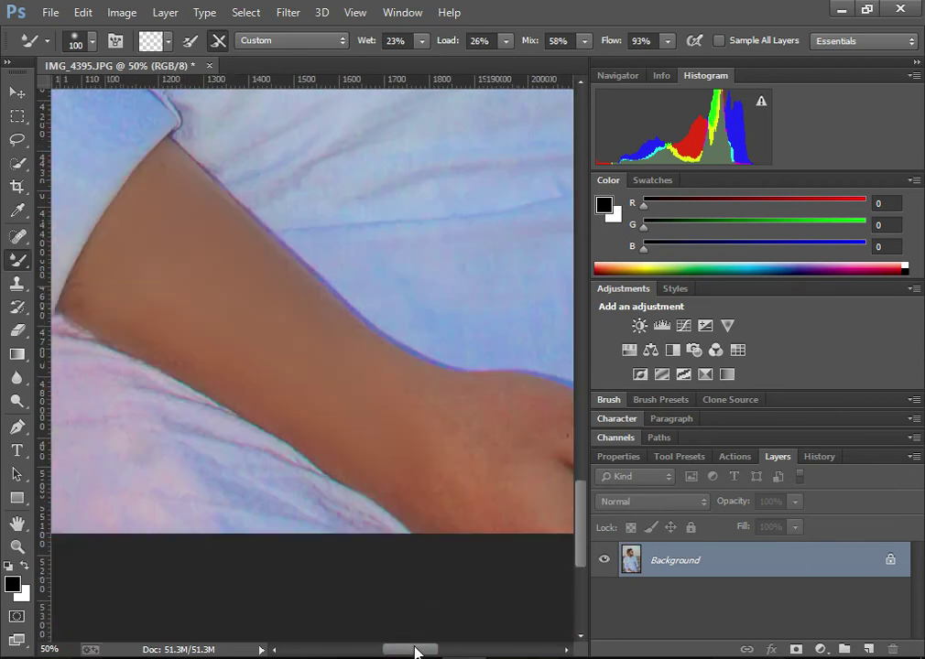
Step: Move the view to the hand and wrist and size the Mixer Brush for the forearm, with a trial stroke
scroll(415, 652, "right", 3)
scroll(415, 652, "right", 1)
key("bracketright")
key("bracketright")
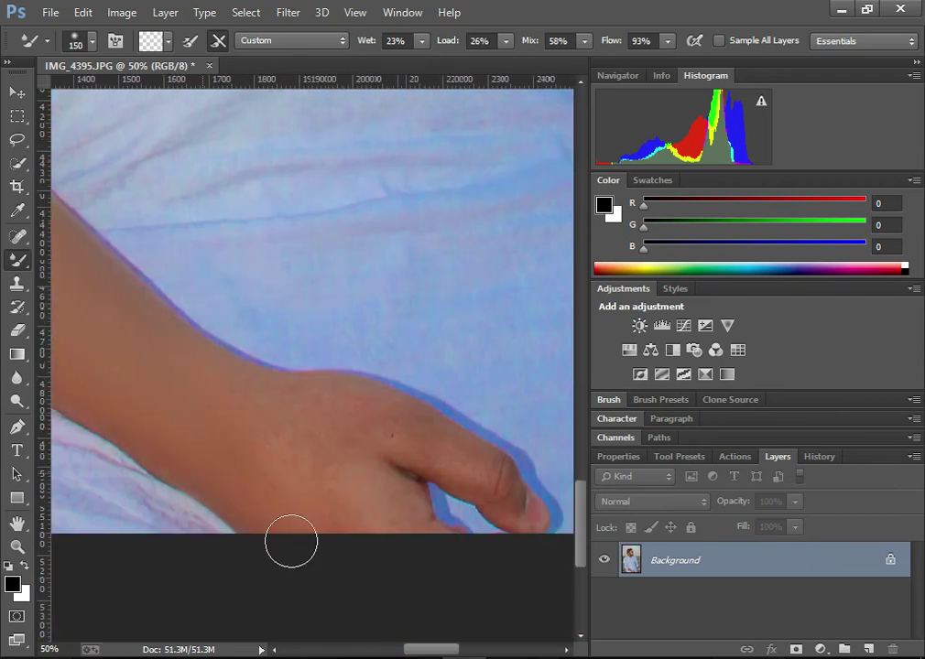
key("bracketright")
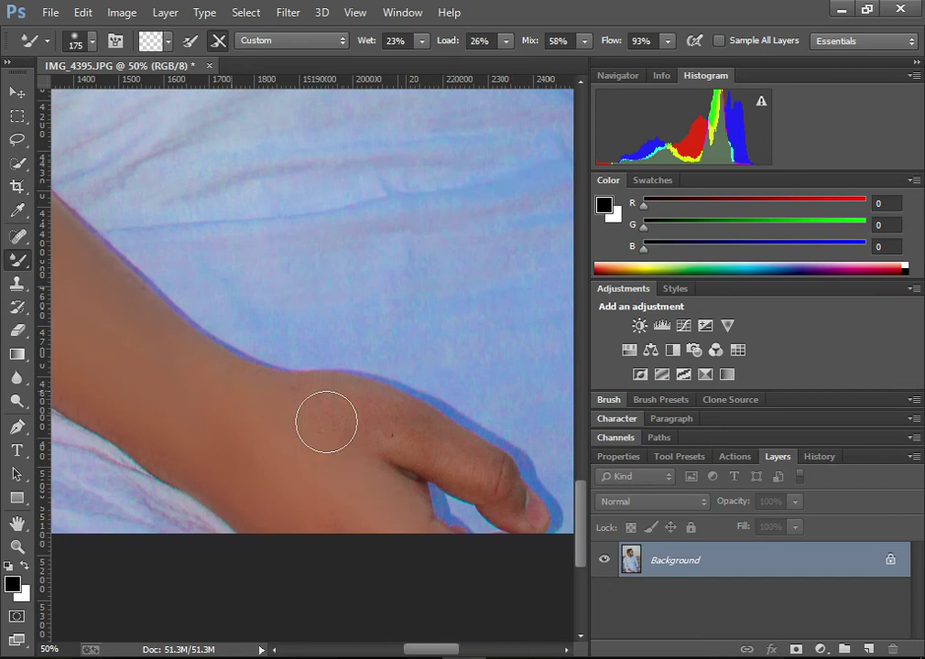
key("bracketleft")
key("bracketleft")
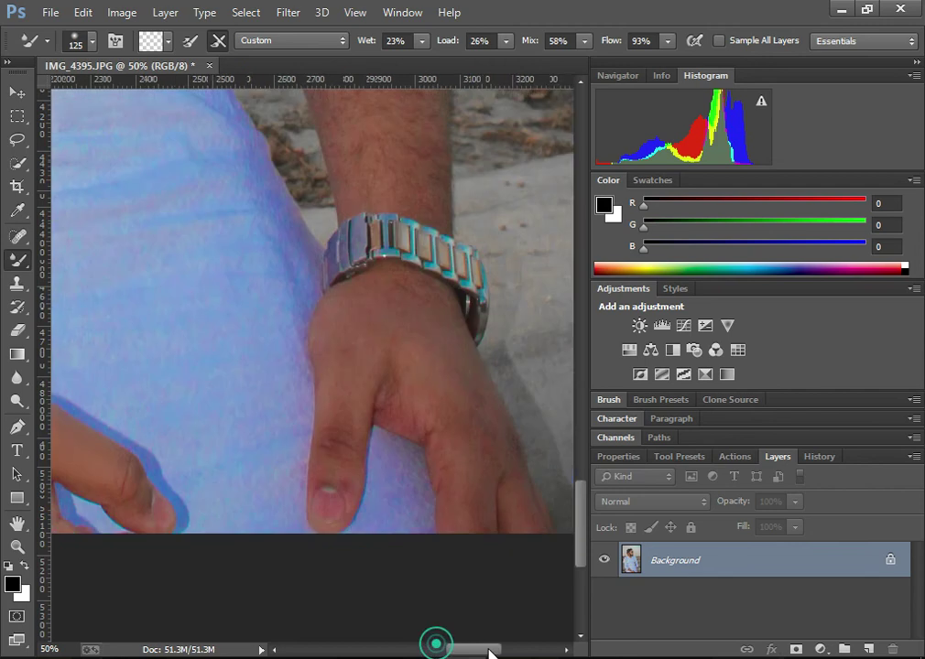
left_click_drag(440, 650, 477, 650)
scroll(392, 516, "up", 1)
key("bracketleft")
key("bracketright")
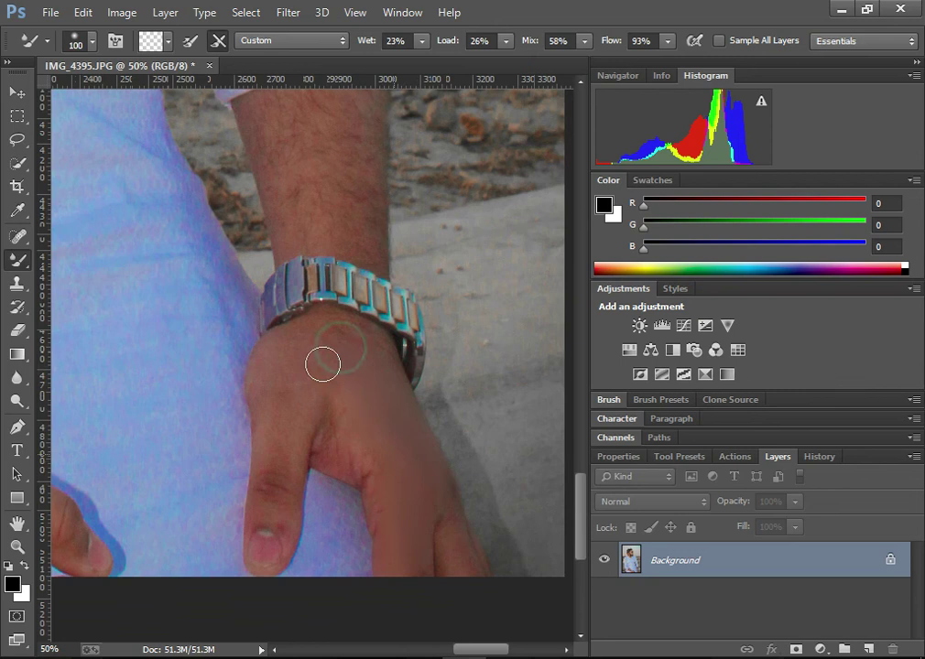
key("bracketleft")
key("bracketleft")
key("bracketleft")
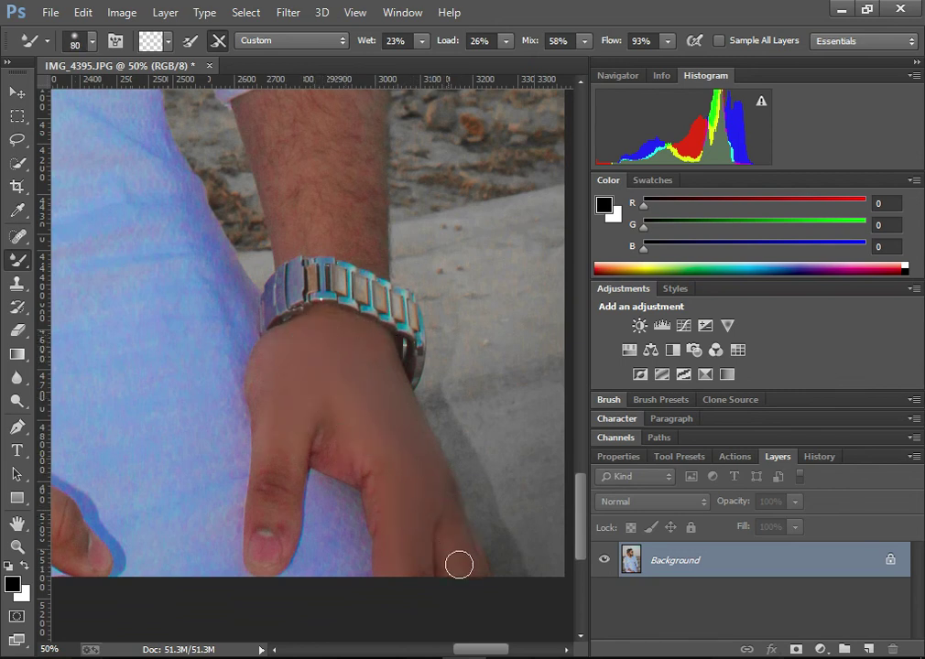
key("bracketright")
key("bracketright")
scroll(325, 457, "up", 3)
scroll(329, 366, "up", 2)
Step: Dab out the reddish blemish and hair on the forearm above the watch, then zoom out to 8.33%
left_click_drag(351, 338, 345, 334)
left_click(354, 313)
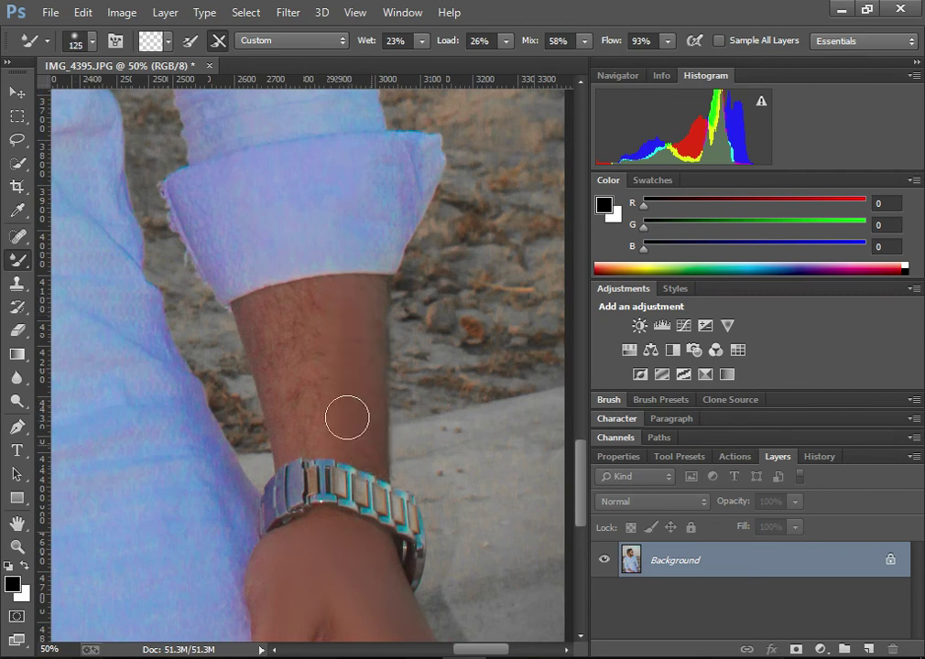
left_click(281, 318)
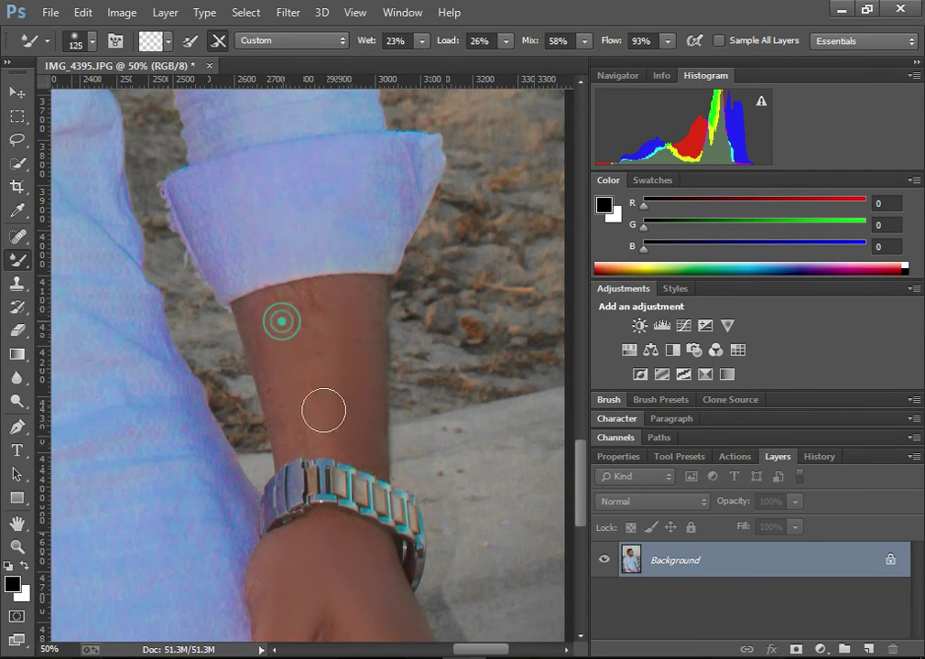
left_click(270, 322)
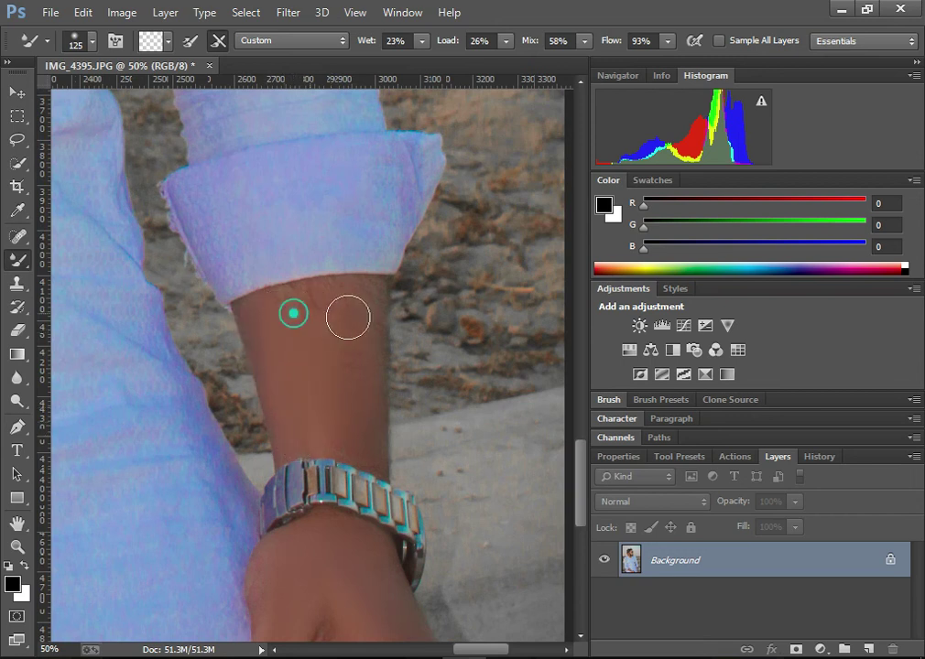
left_click(361, 297)
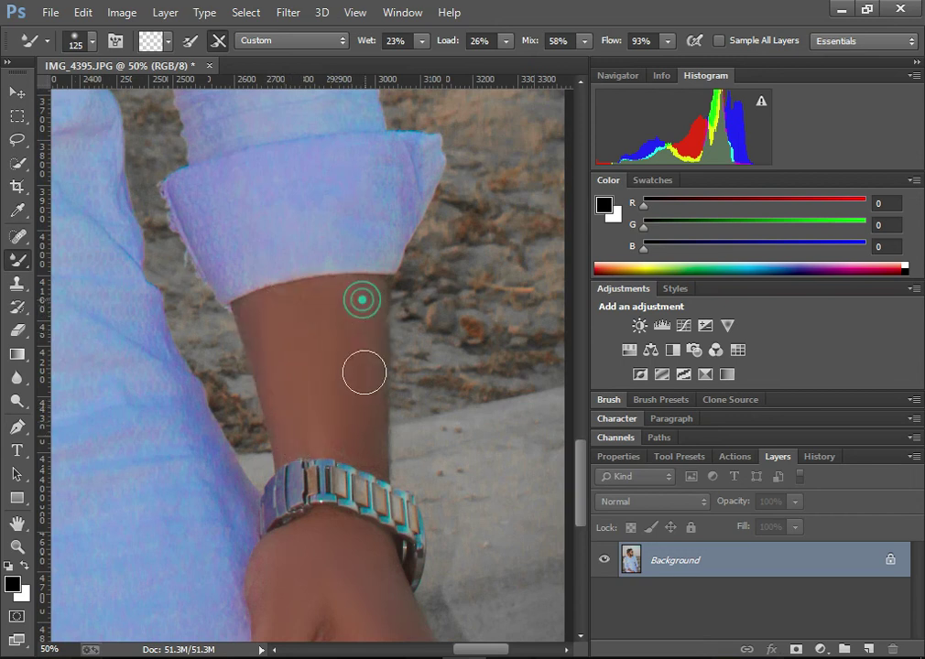
left_click(302, 386)
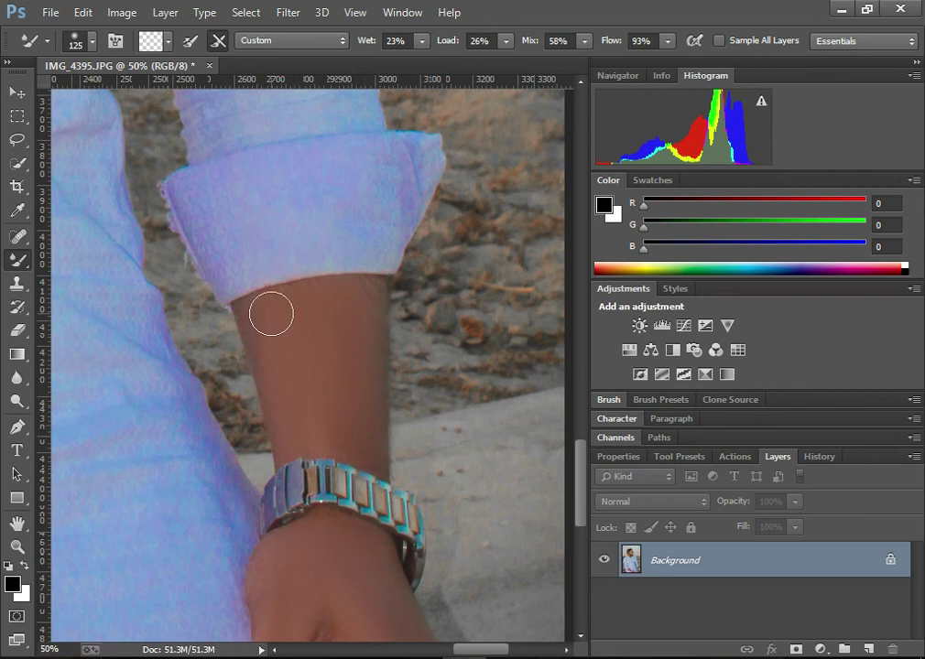
key("ctrl+minus")
key("ctrl+minus")
key("ctrl+minus")
key("ctrl+minus")
key("ctrl+minus")
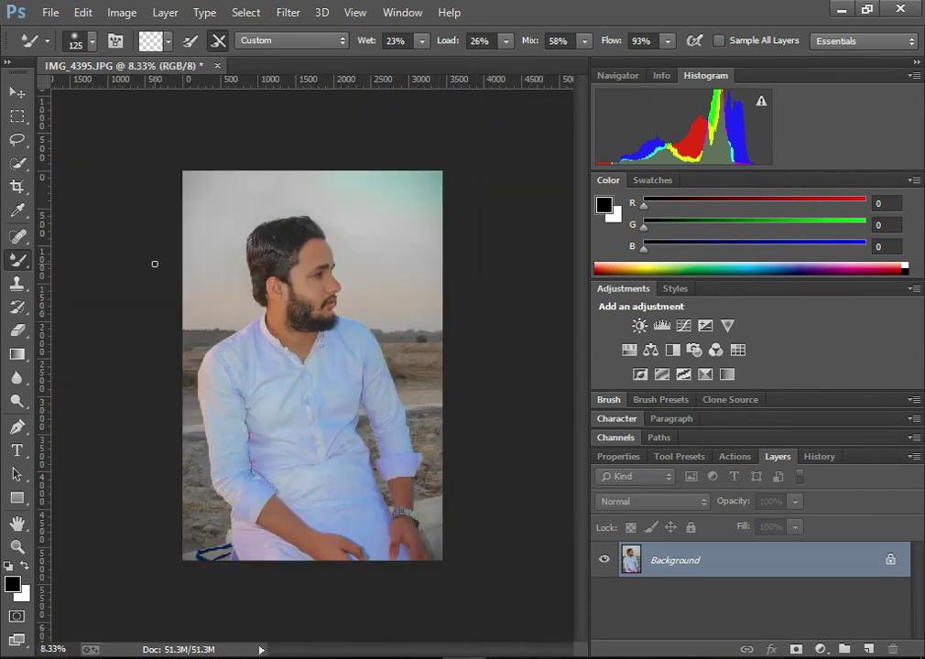
Step: Crop with the frame extended past the top-right corner and bottom edge, then confirm Crop
left_click(17, 186)
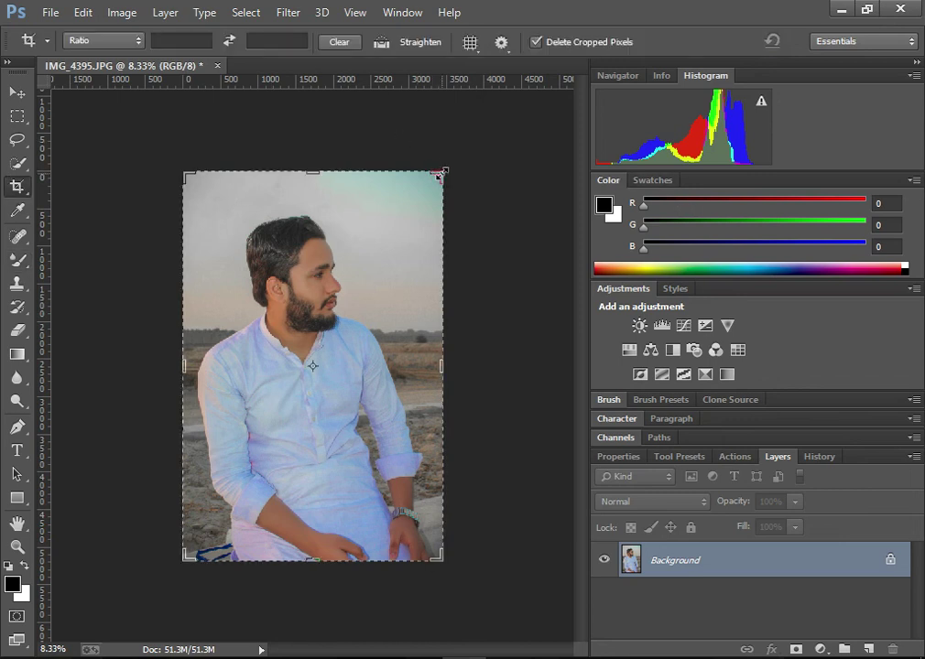
left_click_drag(440, 173, 446, 165)
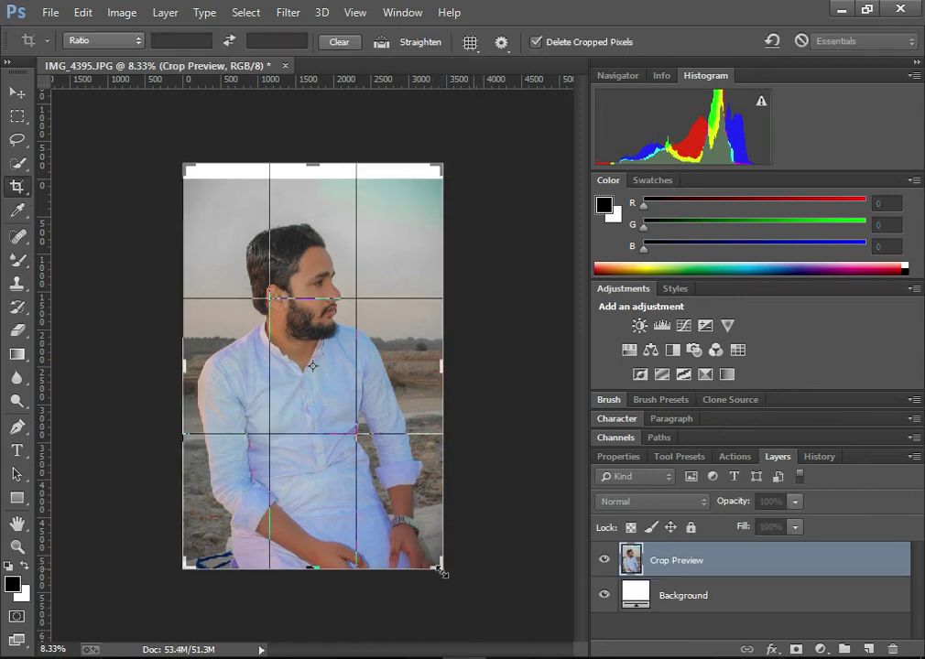
left_click_drag(437, 571, 439, 577)
left_click(18, 90)
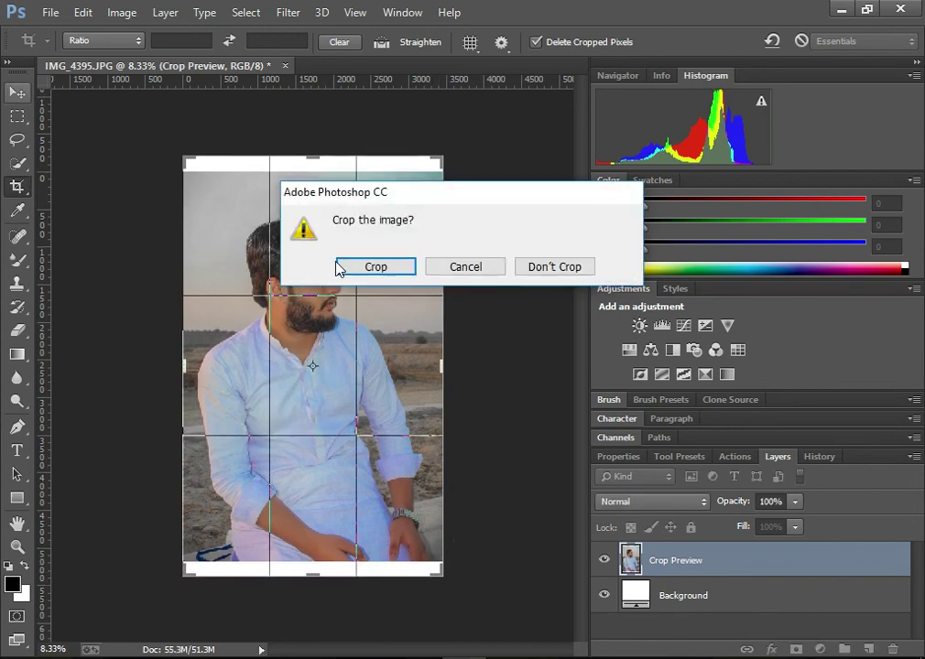